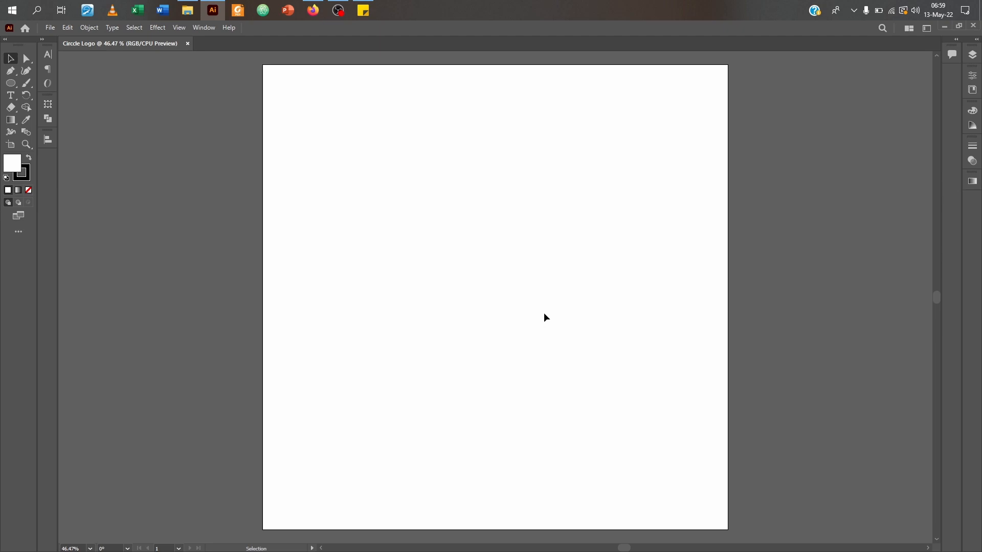
Step: Draw a circle 500 px in diameter on the artboard with the Ellipse tool
click(11, 84)
drag(10, 83, 51, 95)
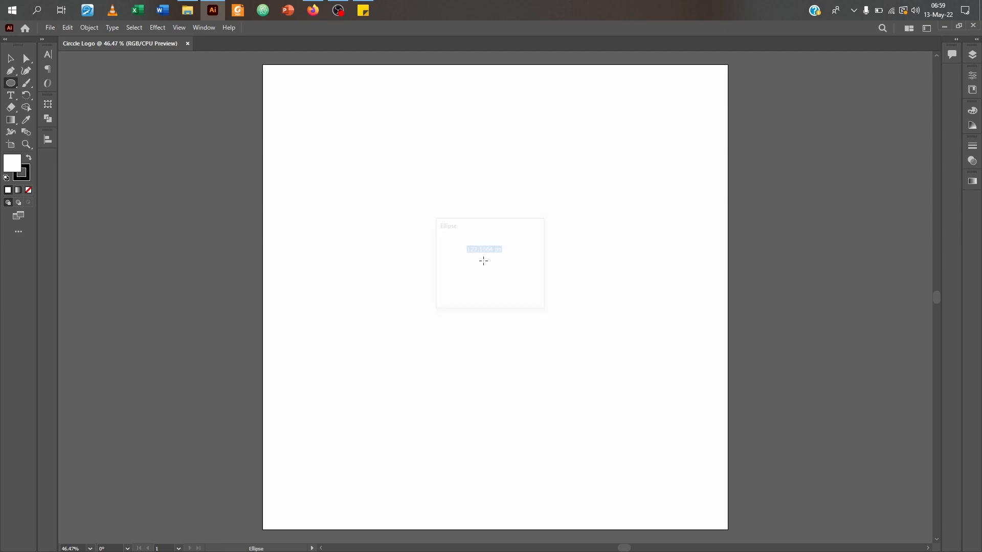
click(483, 260)
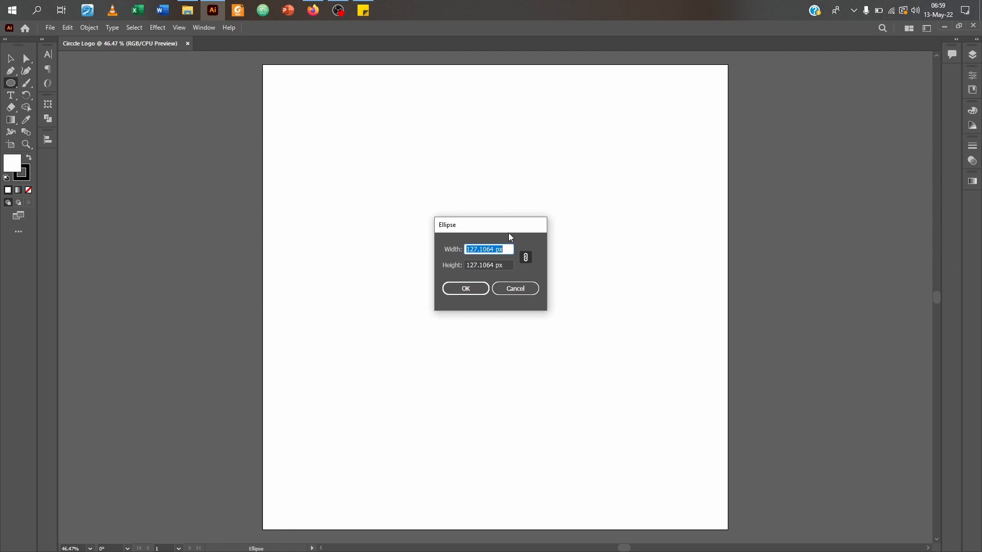
key(BackSpace)
text(500)
click(476, 286)
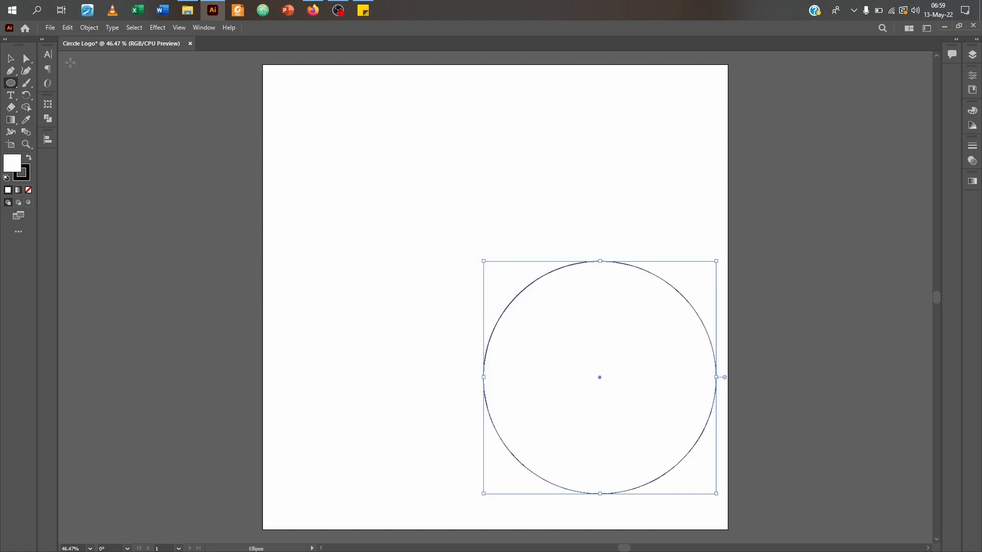
key(v)
Step: Switch to a workspace that offers the alignment controls and centre the circle horizontally and vertically on the artboard
click(205, 29)
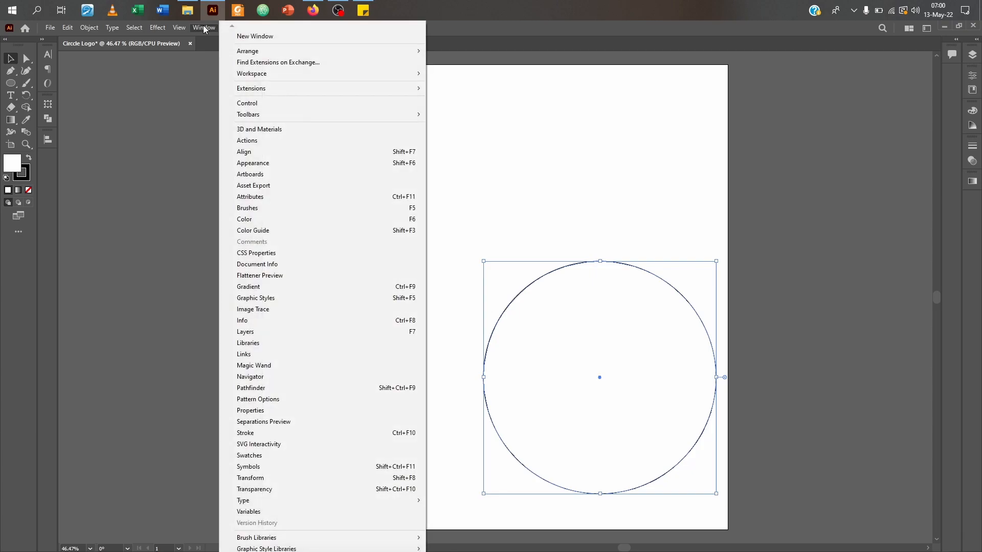
mouse_move(402, 88)
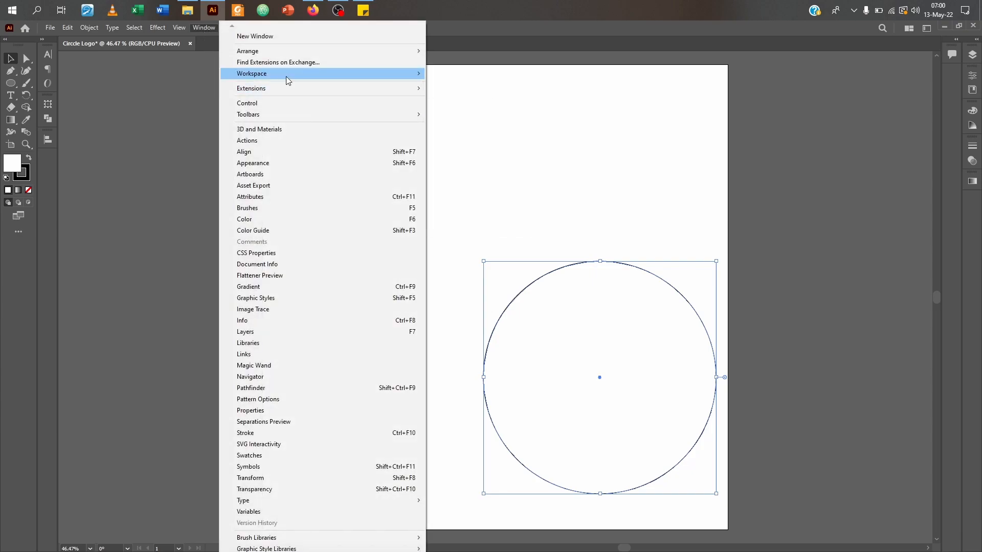
mouse_move(286, 74)
click(474, 123)
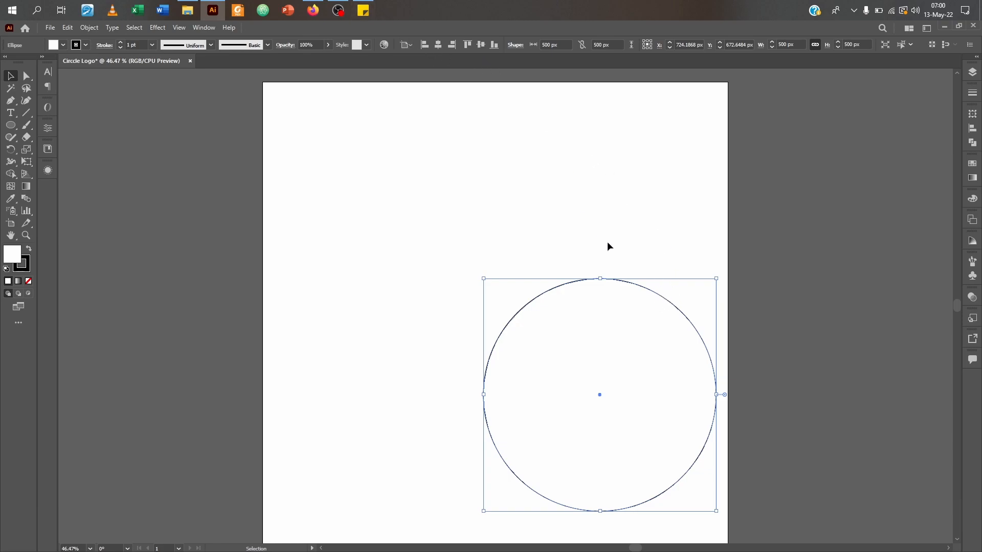
click(437, 46)
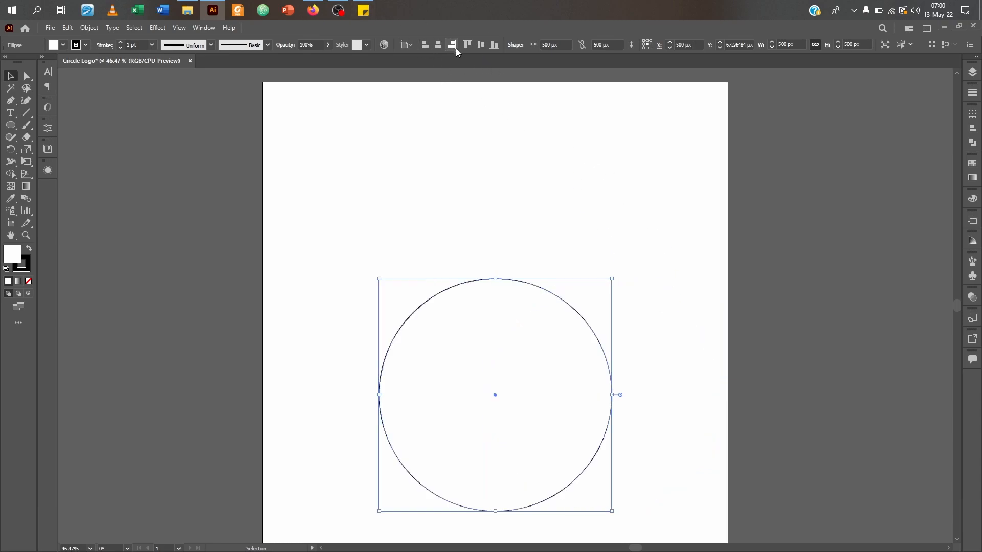
click(481, 45)
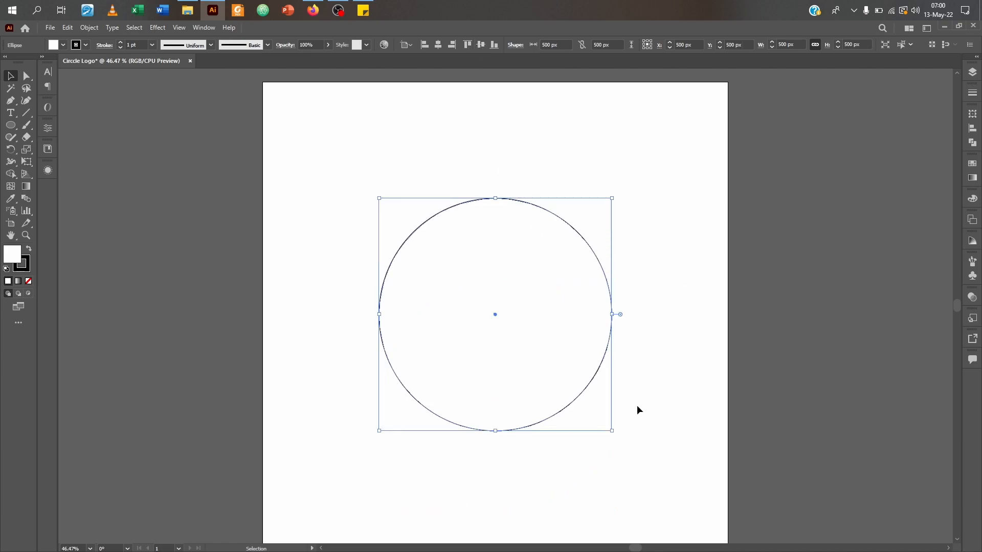
Step: Scale the circle down about its centre to about 368 px and copy it
drag(611, 431, 581, 416)
click(588, 437)
click(558, 368)
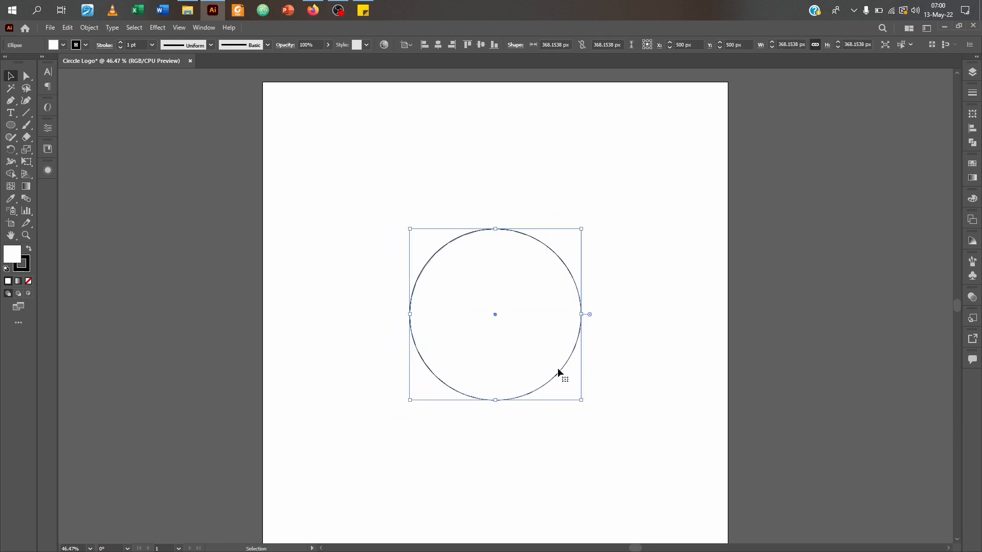
key(ctrl+c)
key(a)
key(v)
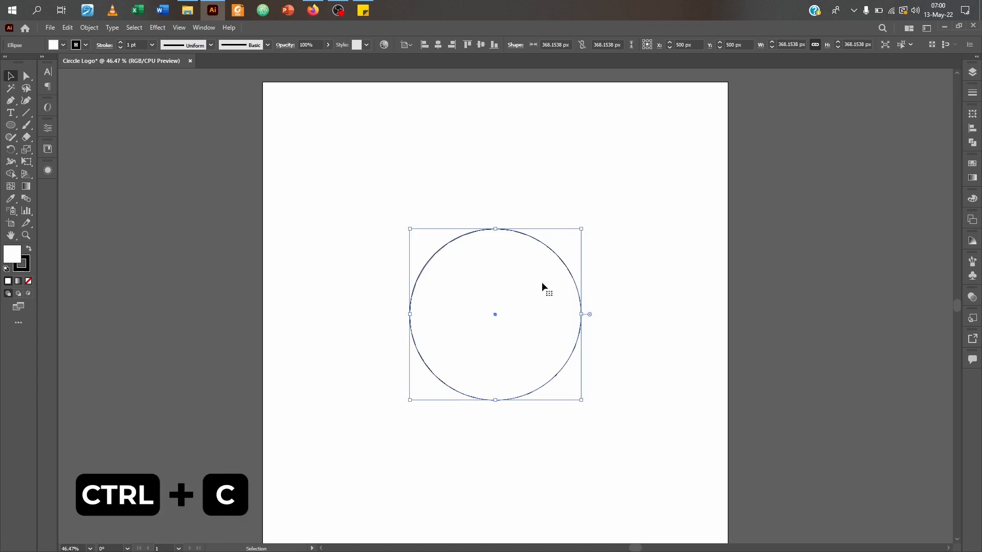
Step: Paste a copy of the circle and centre it horizontally and vertically on the artboard
key(ctrl+v)
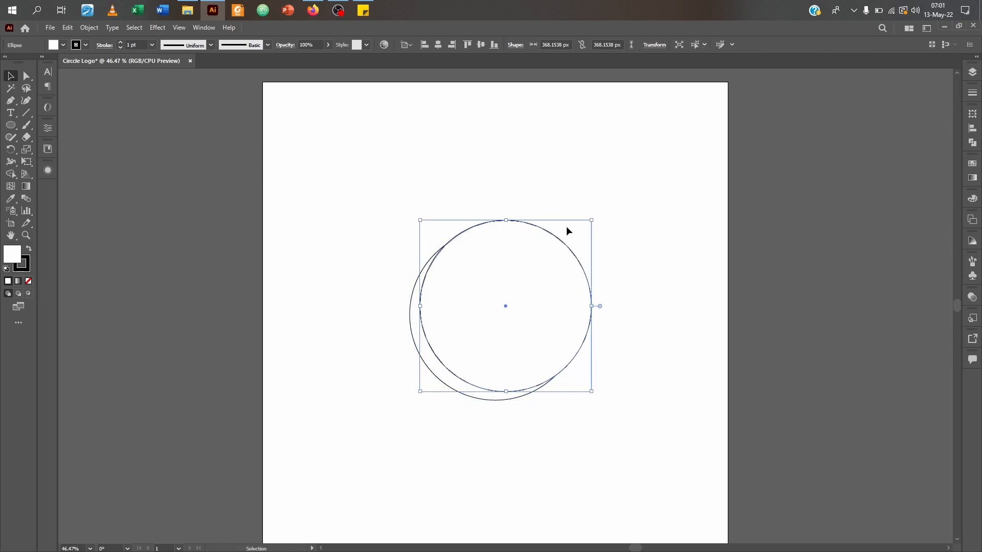
click(440, 44)
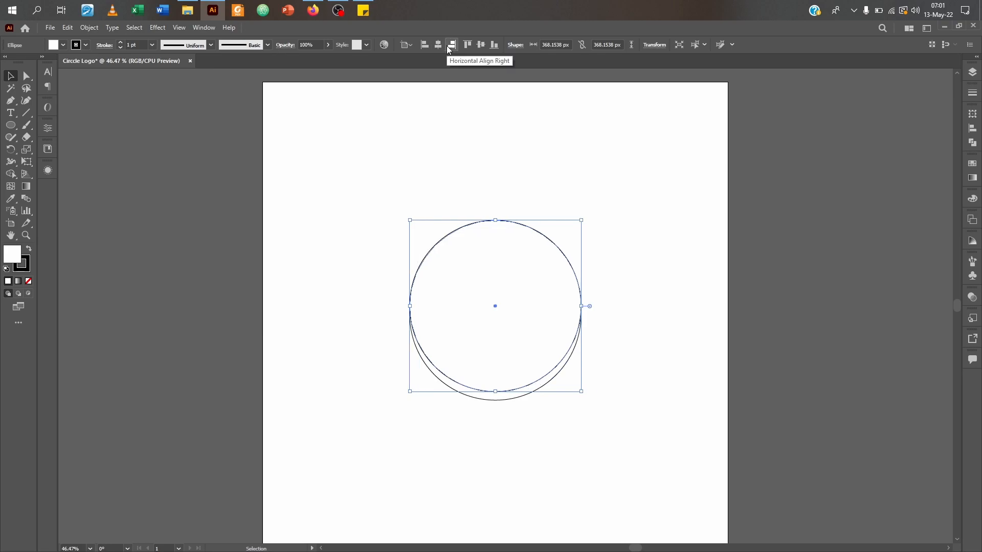
click(481, 45)
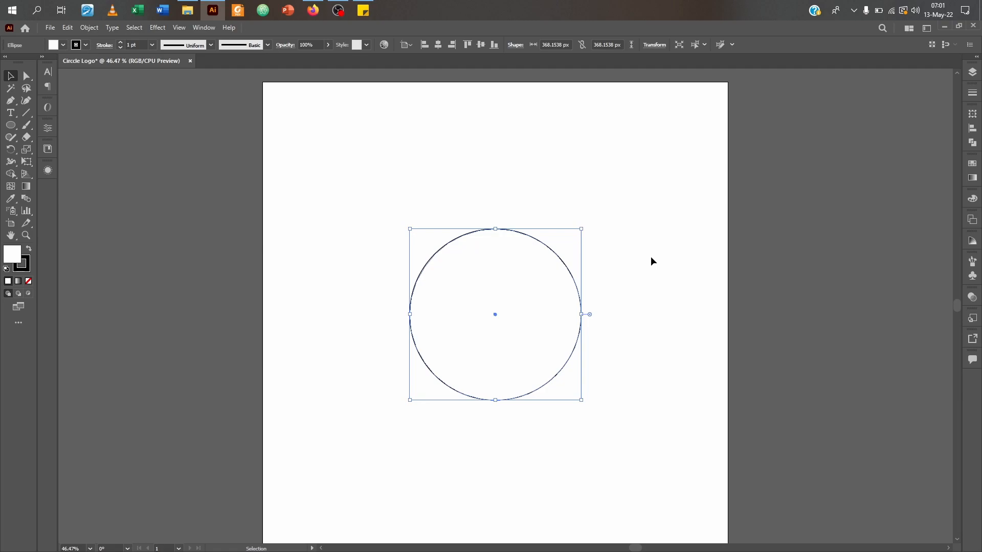
click(623, 227)
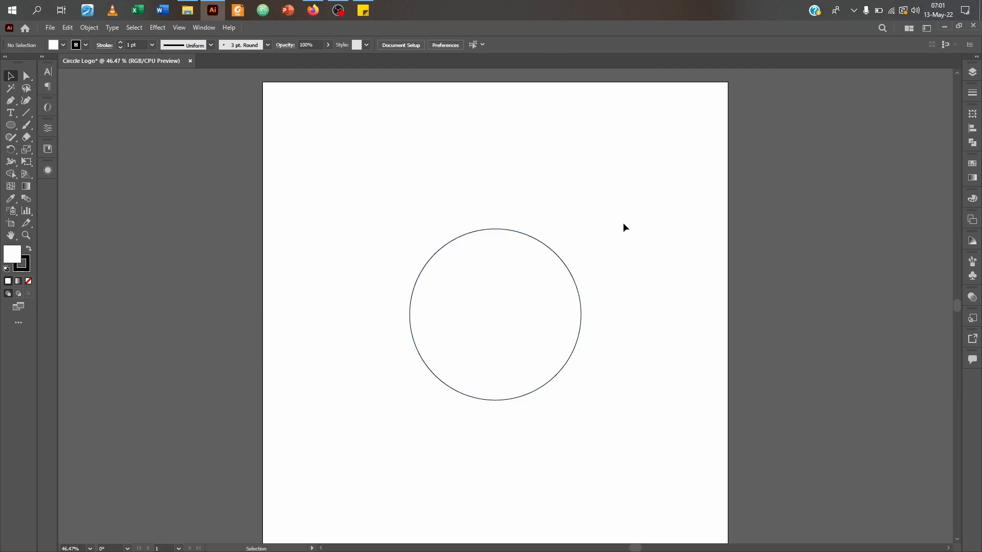
Step: Paste the copied circle in place over the original and expand Layer 1 to list its objects
click(557, 257)
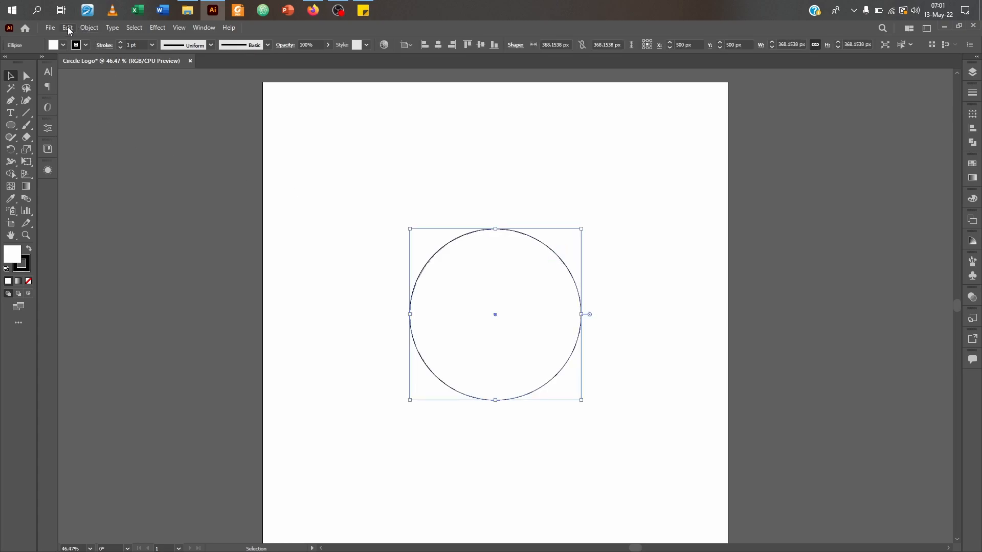
click(68, 28)
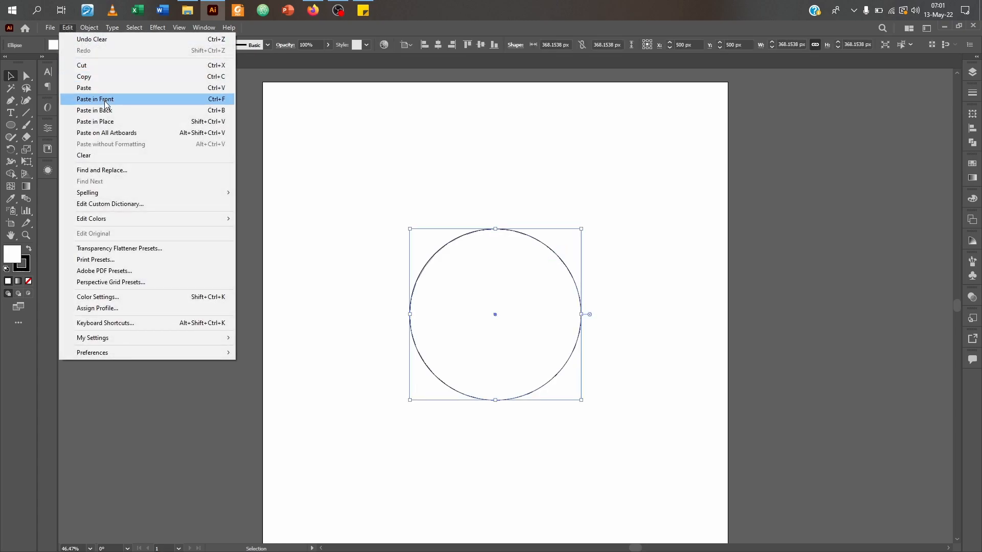
click(105, 123)
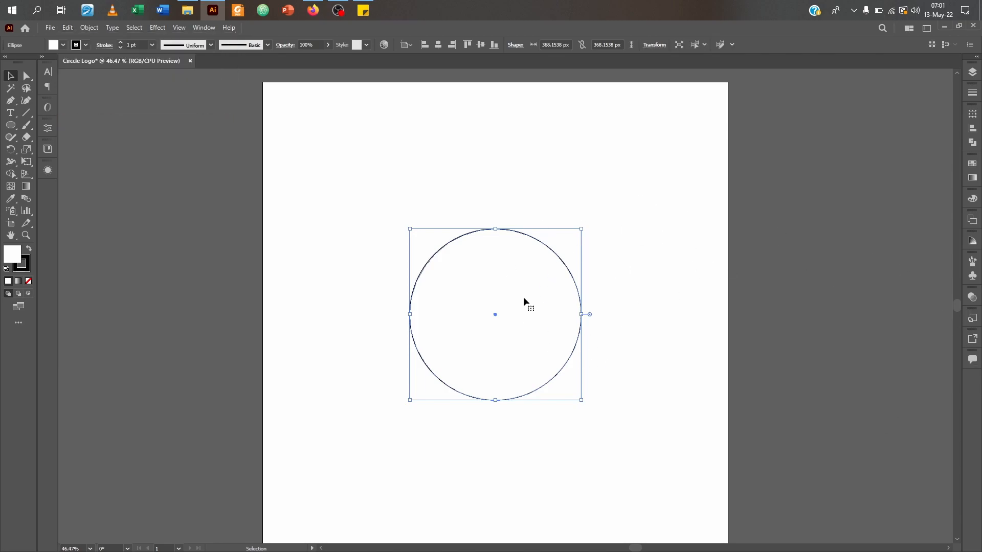
click(972, 72)
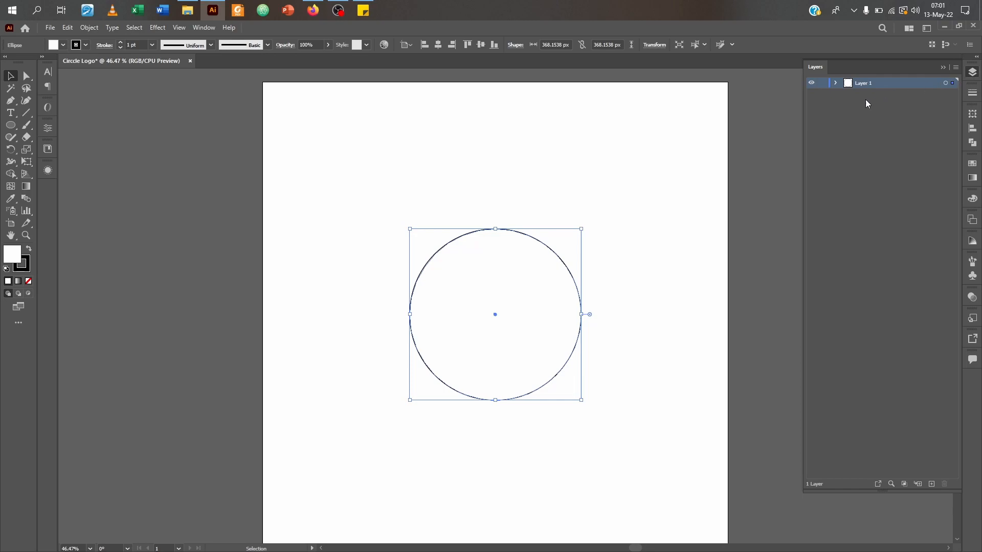
click(836, 84)
Step: Select both stacked circles and remove their fill
click(421, 176)
drag(421, 175, 560, 414)
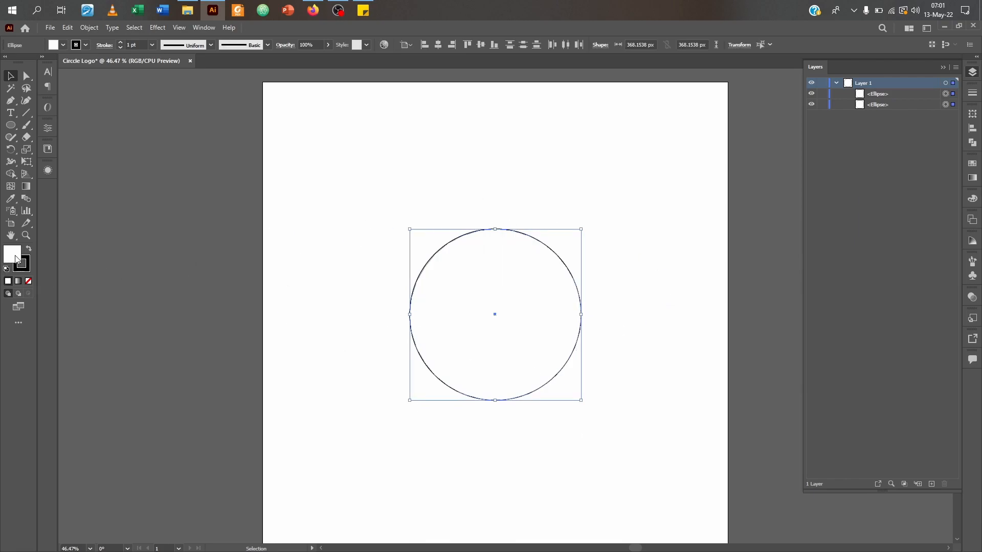
click(28, 282)
click(662, 309)
Step: Scale the upper circle up about its centre to about 800 px in diameter
click(946, 94)
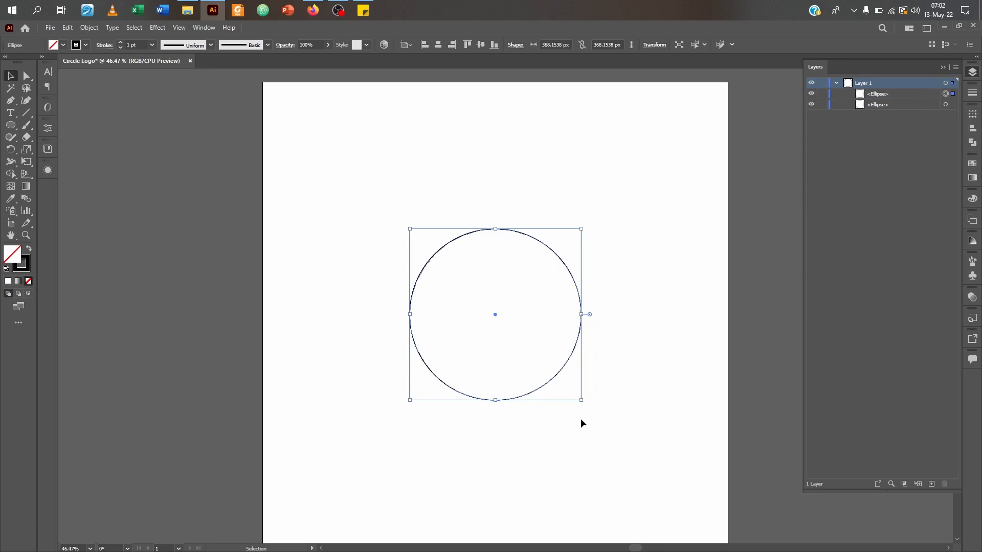
drag(580, 400, 683, 501)
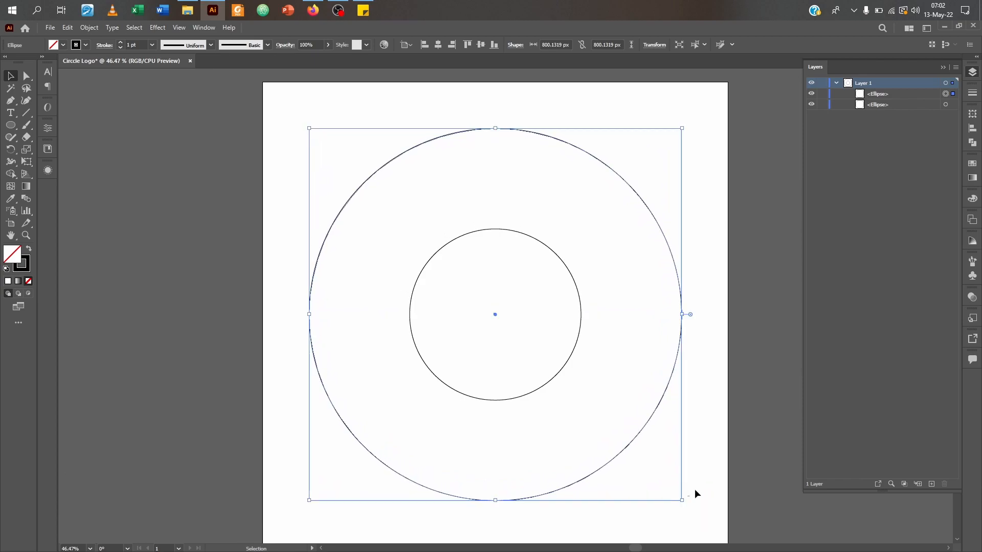
click(781, 390)
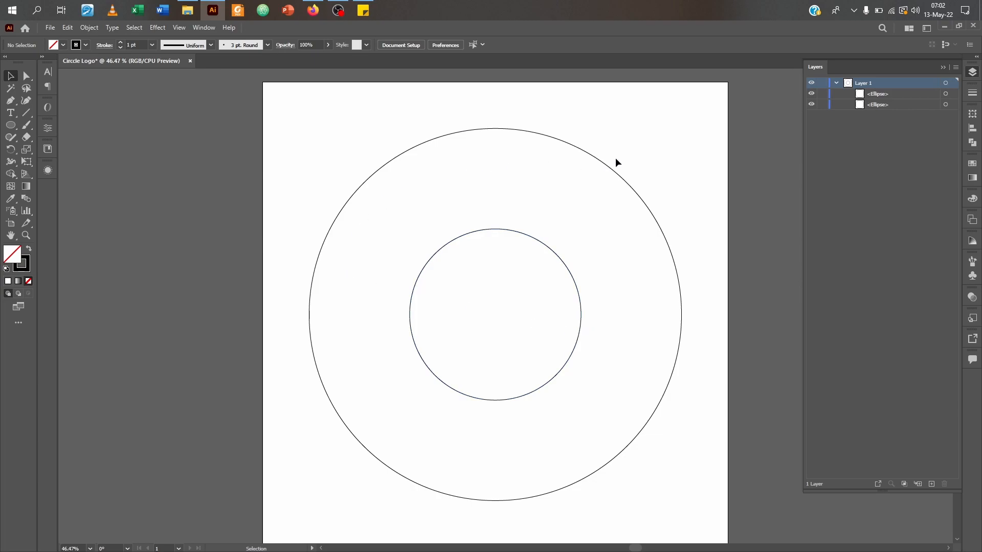
Step: Select the two concentric circles and set their stroke weight to 10 pt
drag(333, 153, 485, 271)
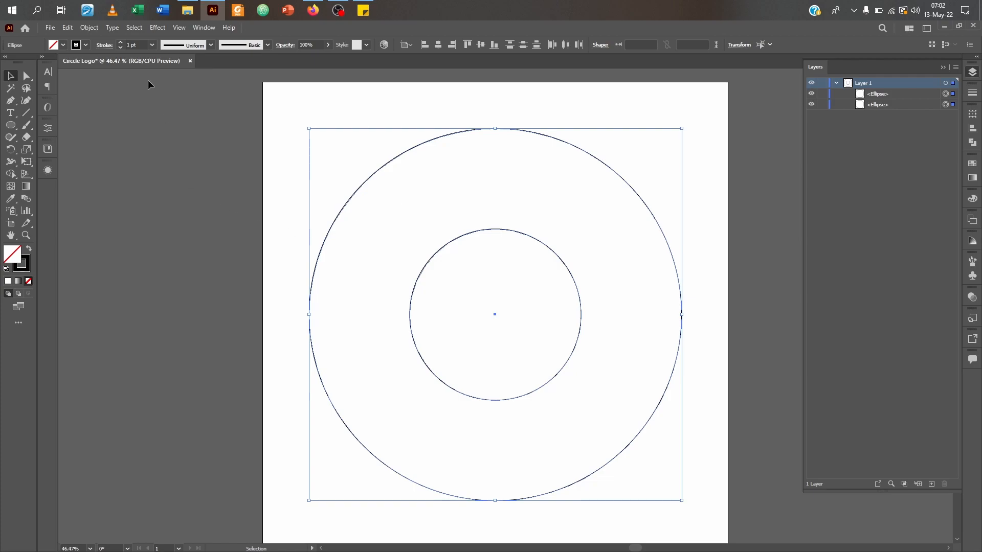
click(120, 43)
click(121, 43)
click(120, 43)
click(120, 43)
click(120, 43)
click(121, 43)
click(121, 43)
click(120, 43)
click(121, 43)
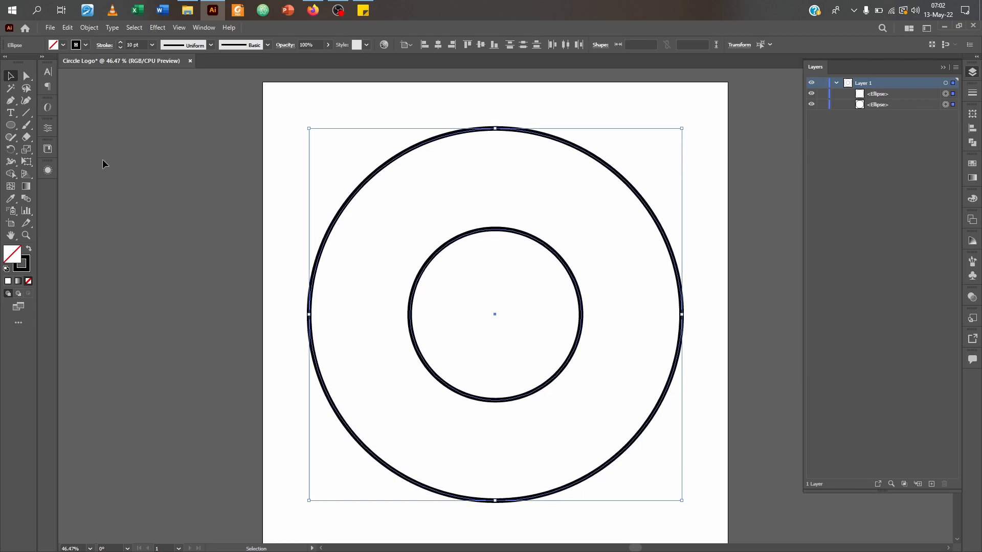
click(145, 161)
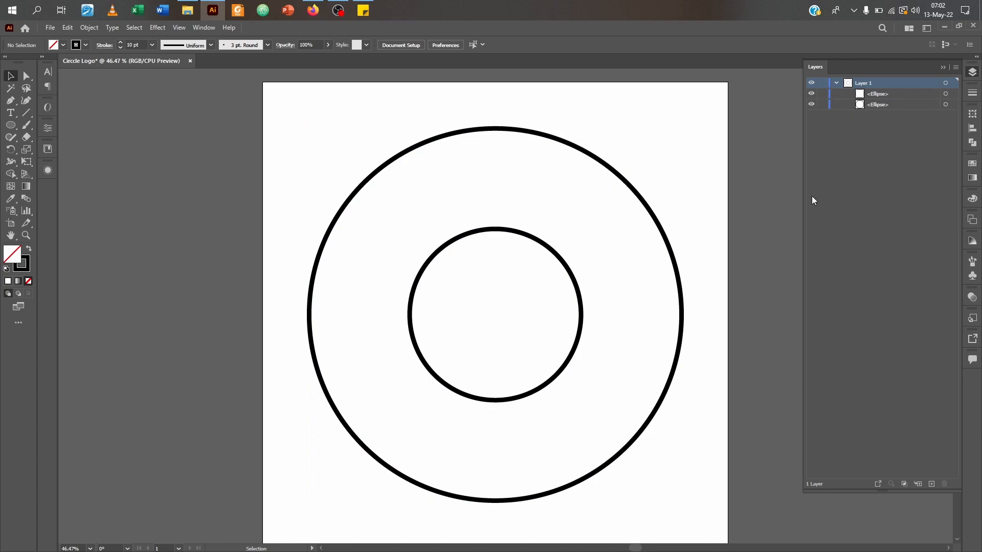
Step: Try to duplicate the large outer circle in place, and delete the pasted object
click(674, 262)
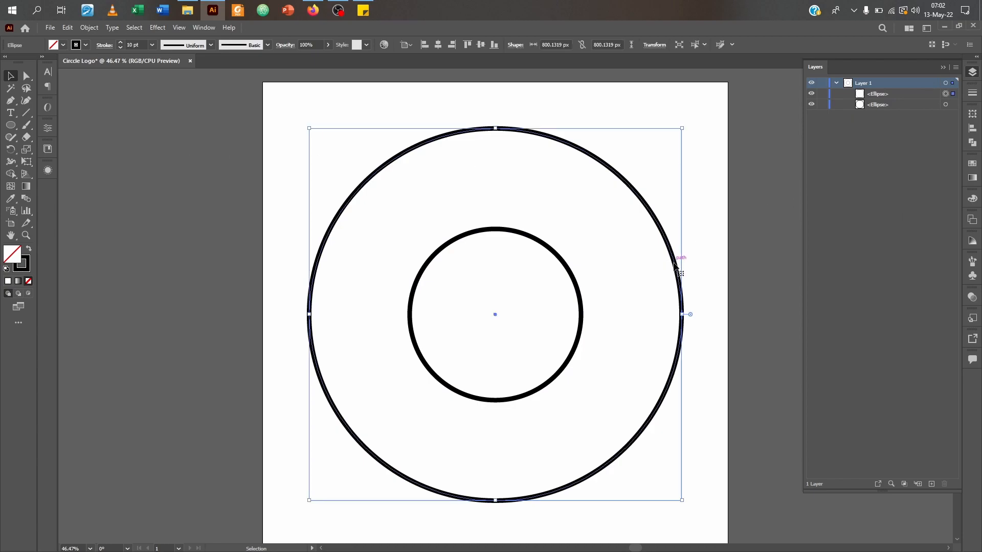
key(ctrl)
key(ctrl+c)
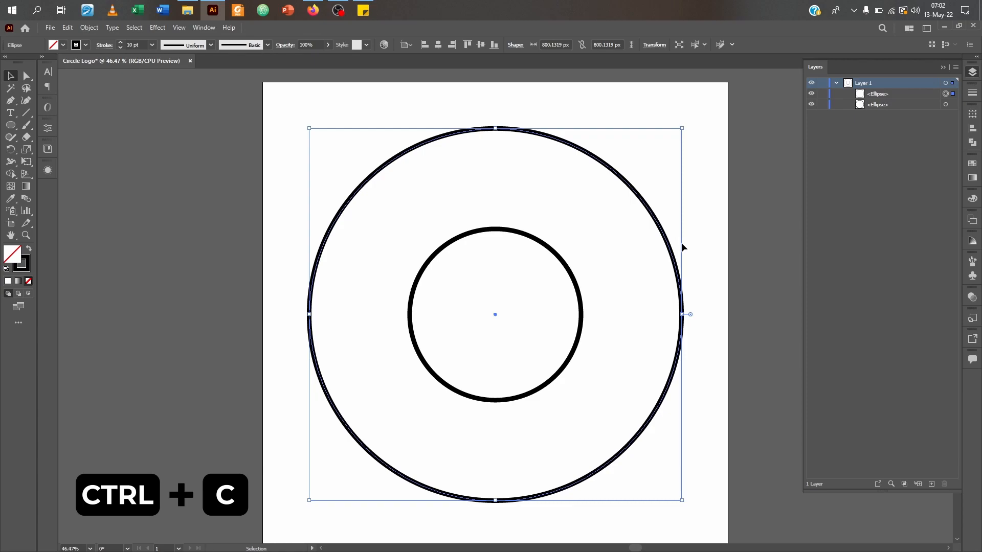
key(ctrl+shift+v)
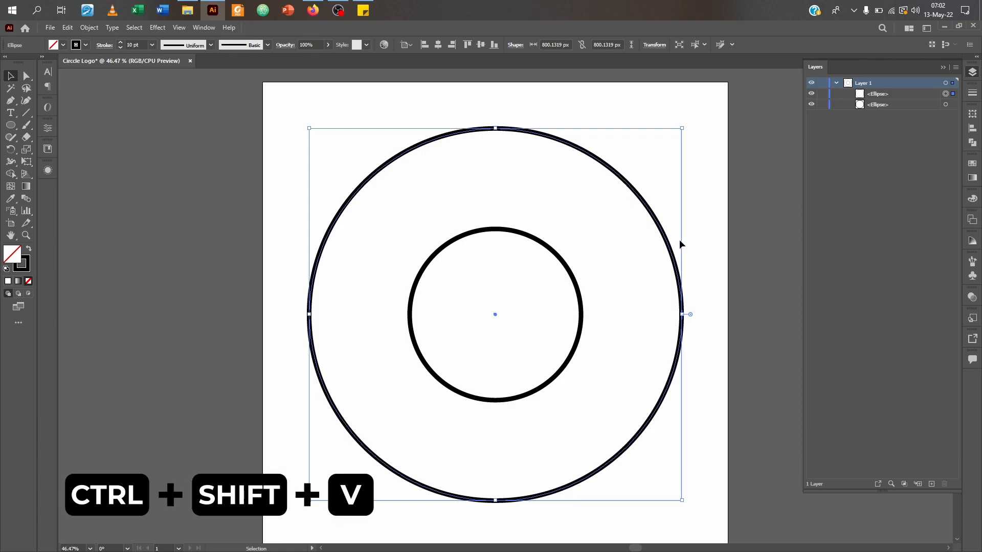
key(ctrl)
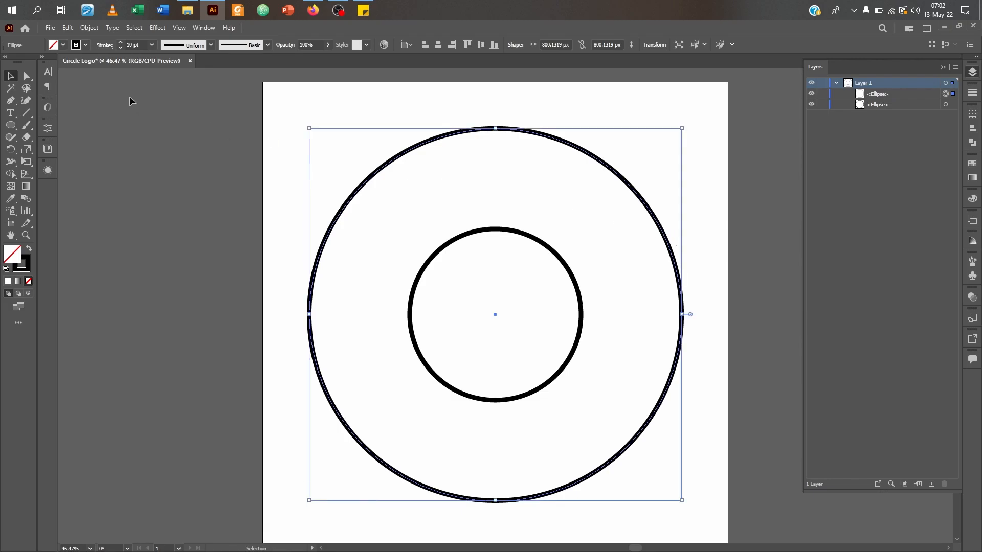
click(69, 28)
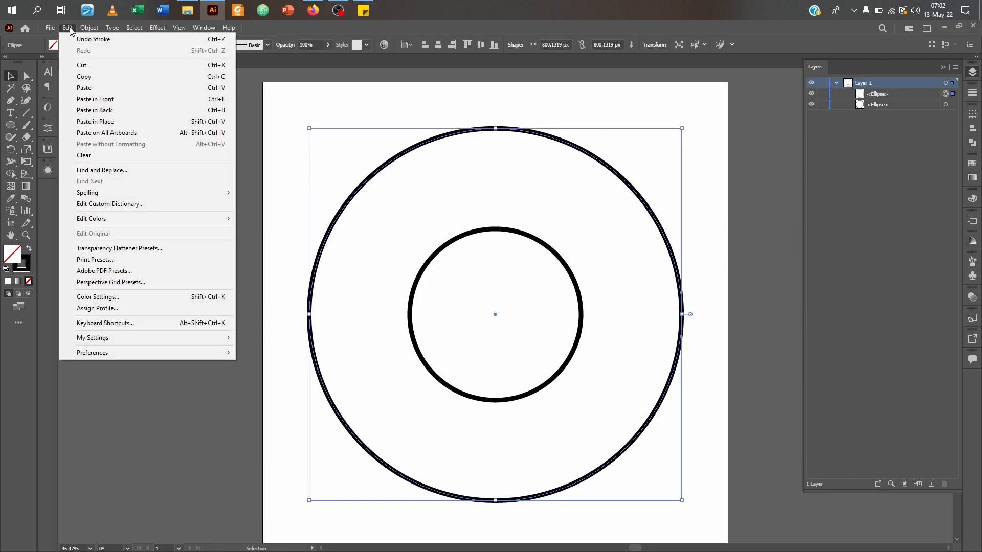
click(173, 124)
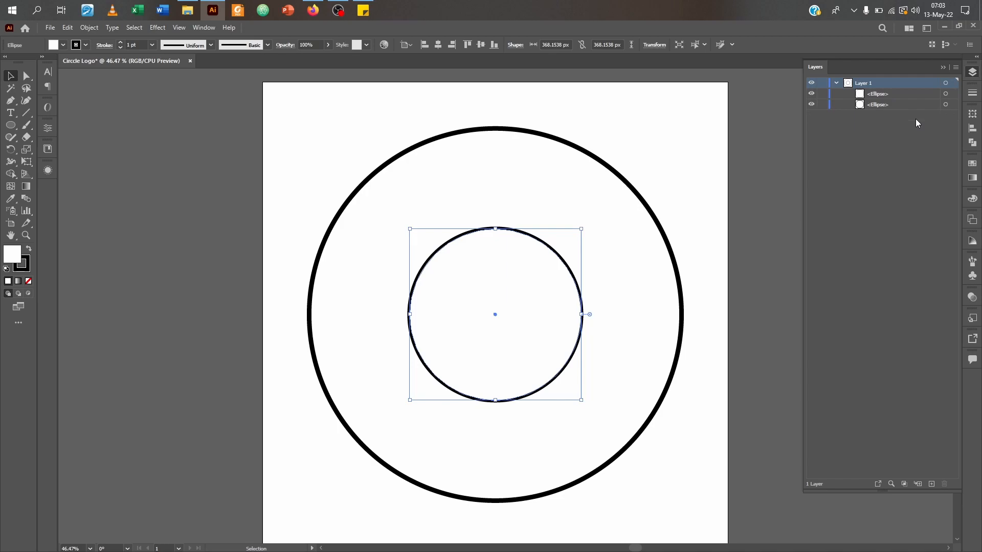
key(Delete)
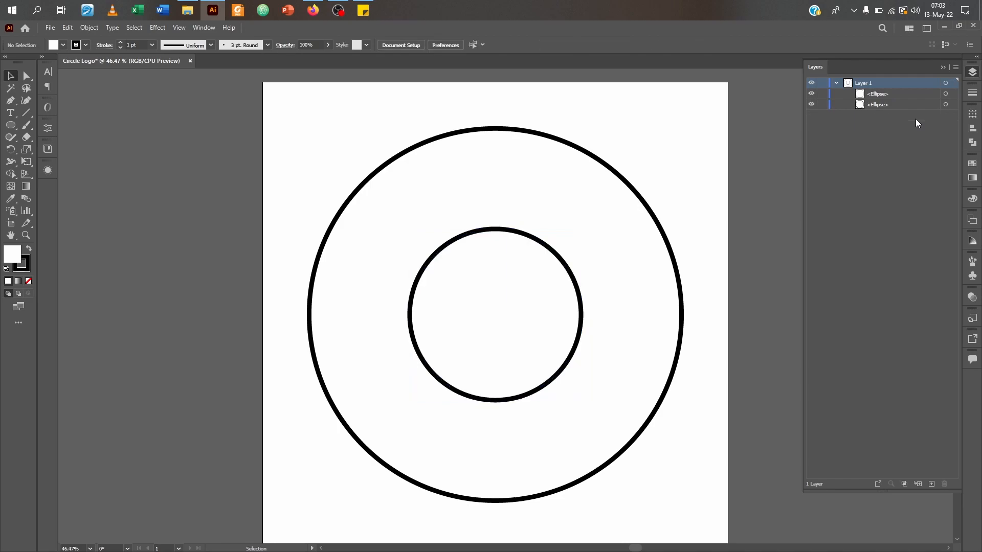
Step: Copy the large outer circle and paste the duplicate in place on top of it
click(946, 104)
click(945, 94)
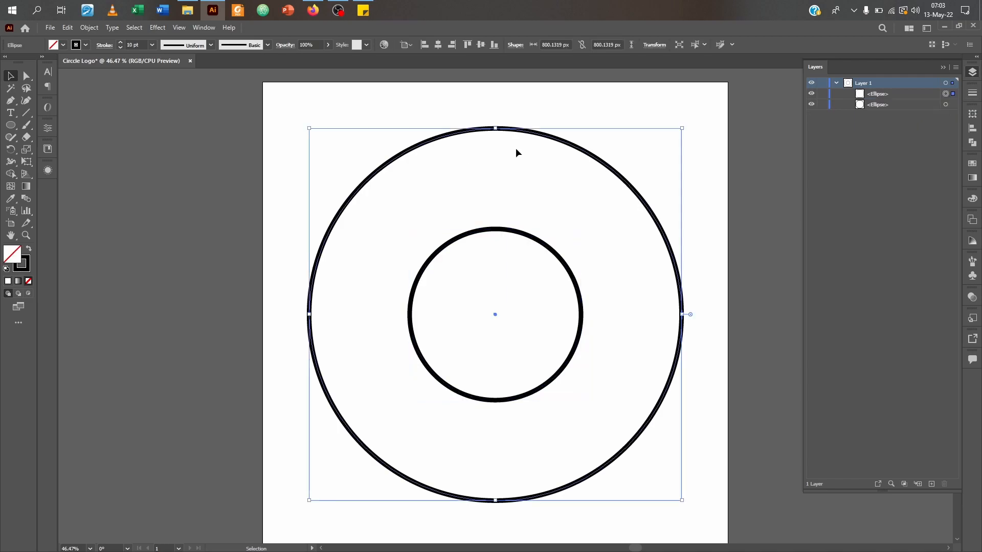
key(a)
key(ctrl+c)
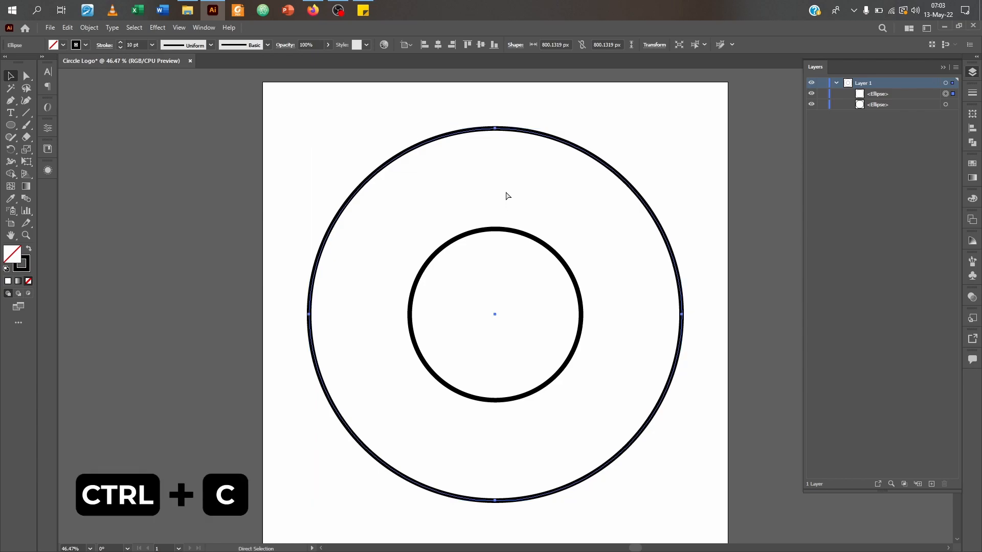
key(ctrl+shift+v)
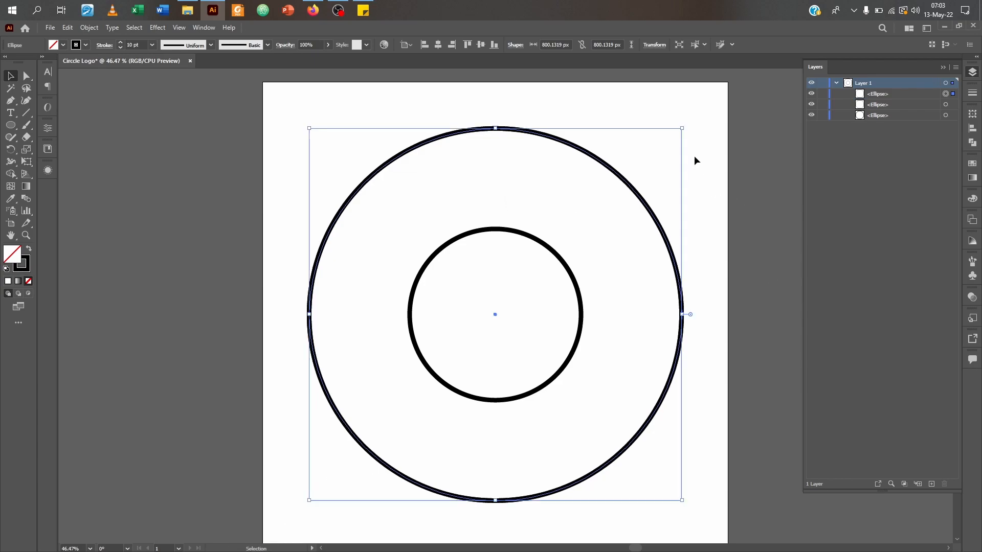
Step: Move the pasted circle about 216 px left to the small circle's right edge, and copy it rightward to touch the small circle's left edge
drag(659, 240, 561, 237)
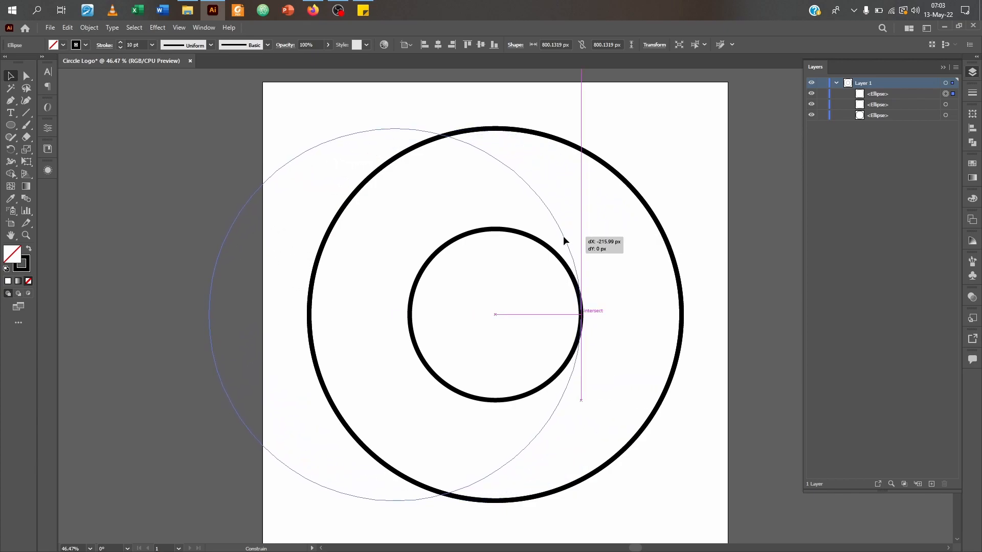
drag(564, 237, 565, 259)
key(shift)
key(shift)
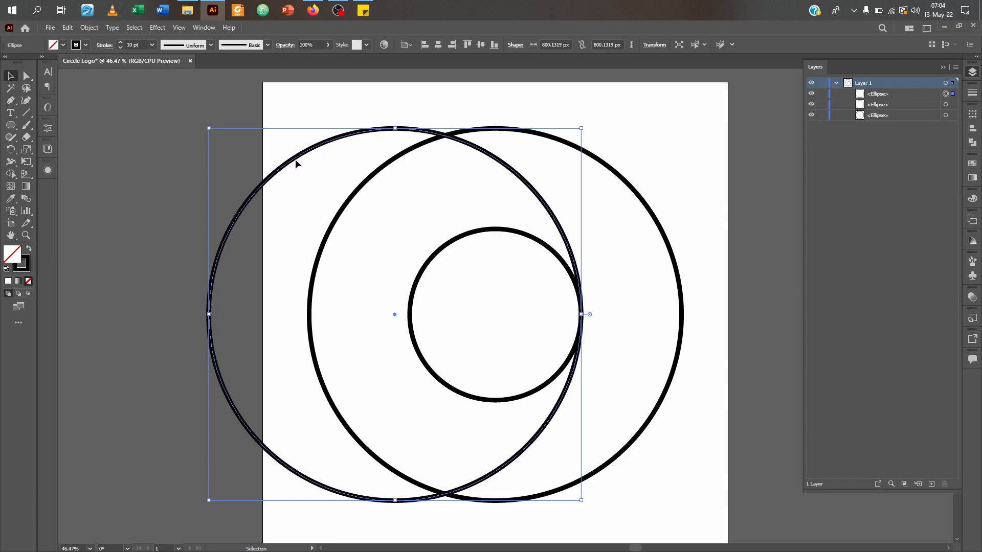
key(alt)
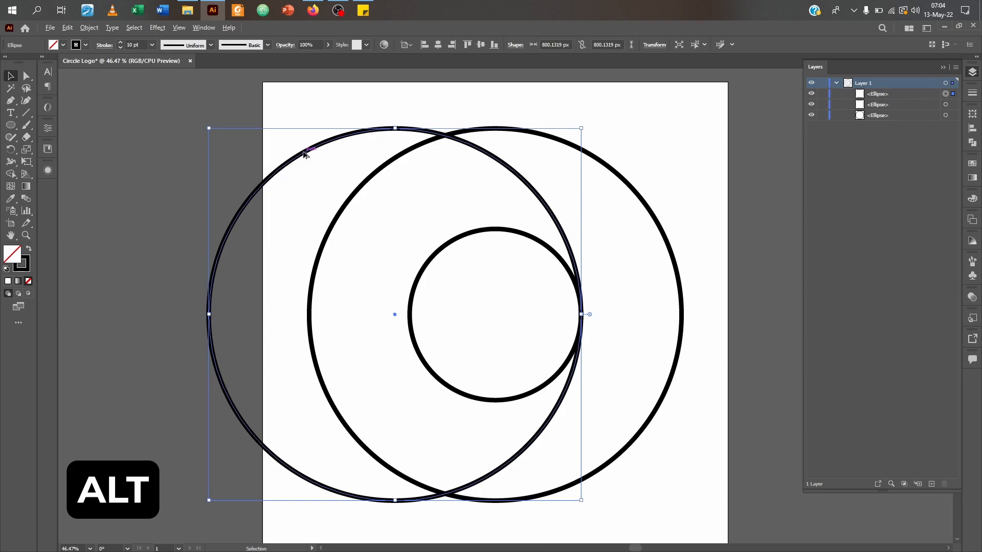
drag(306, 154, 506, 152)
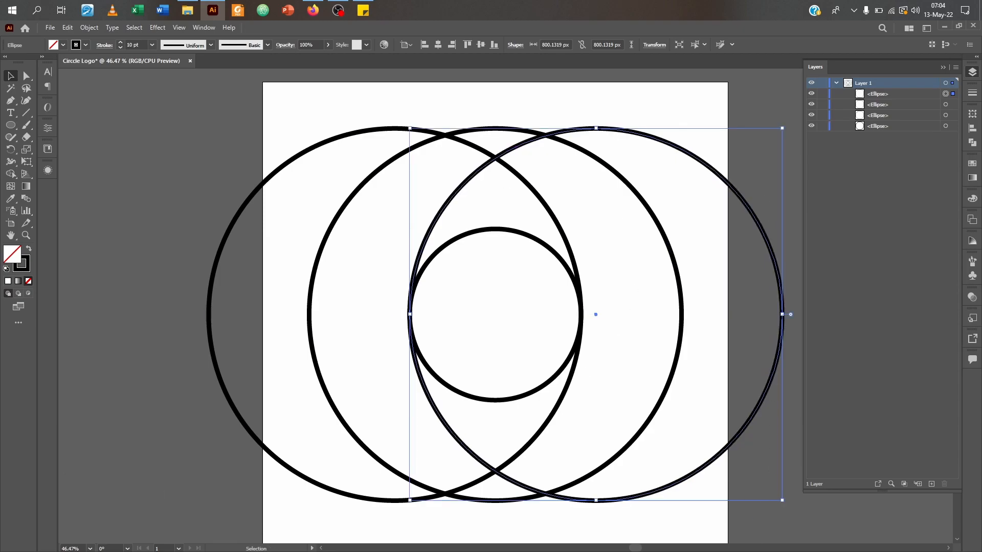
Step: Select the two offset circles and set their stroke weight to 1 pt
click(298, 159)
click(298, 160)
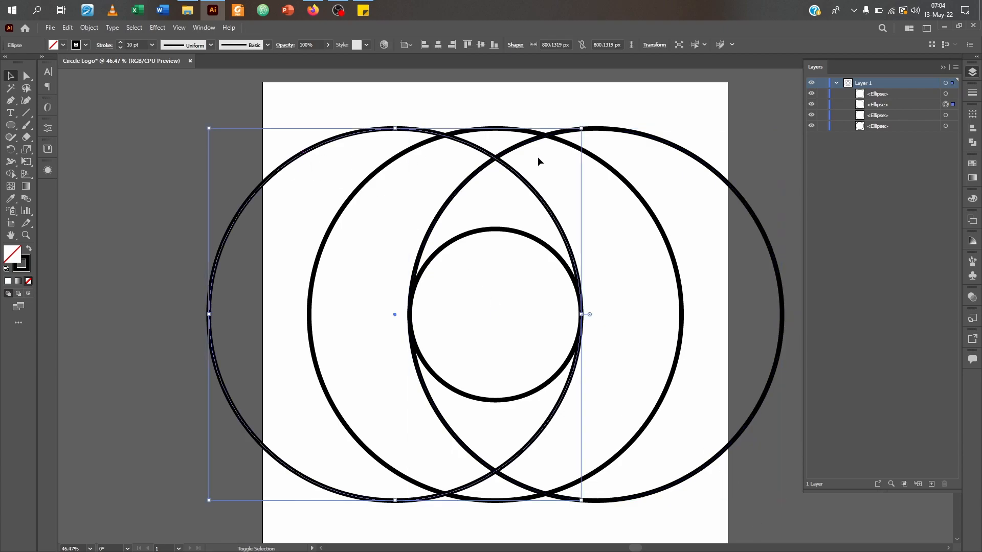
shift+click(698, 159)
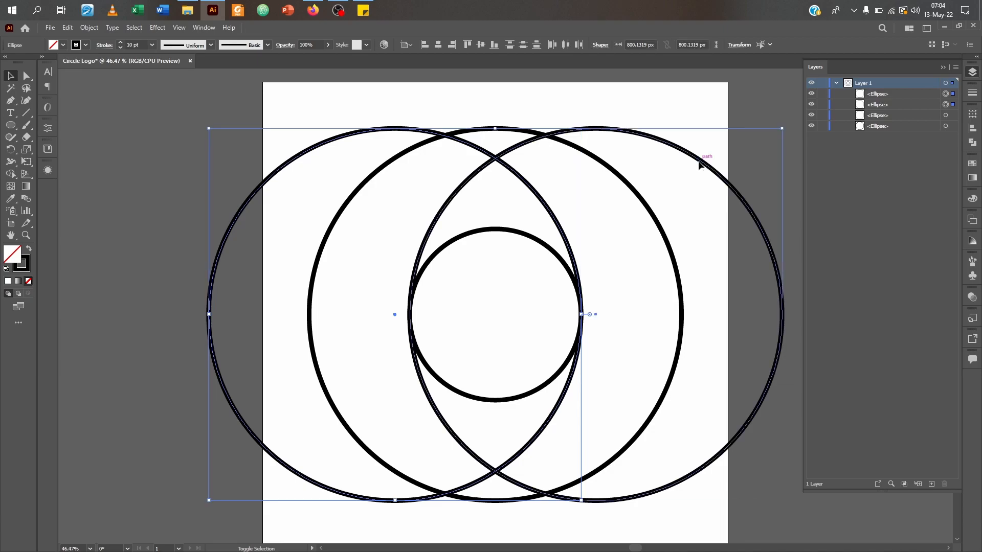
click(120, 48)
click(120, 48)
click(120, 49)
click(120, 49)
click(120, 49)
click(120, 49)
click(120, 48)
click(120, 48)
click(120, 49)
click(121, 49)
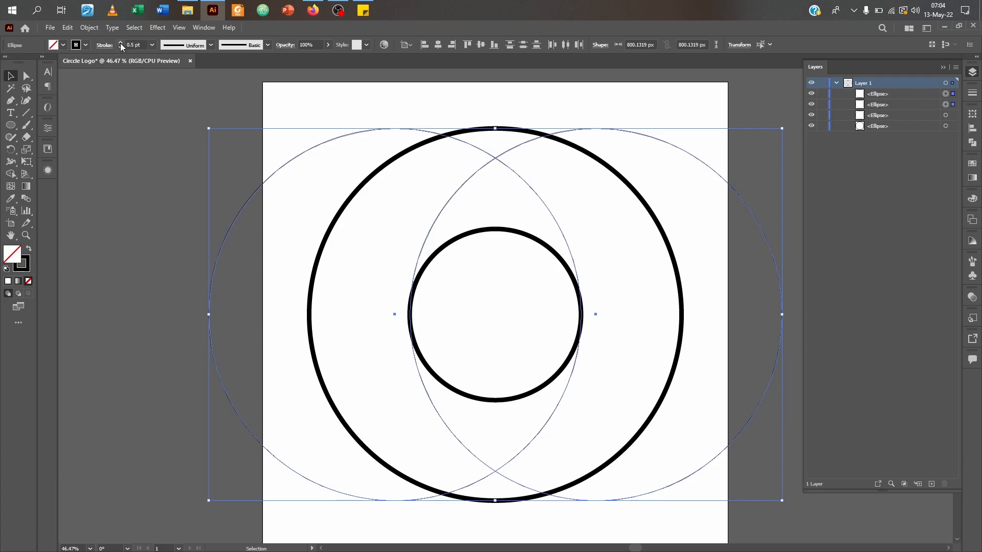
click(120, 42)
click(85, 283)
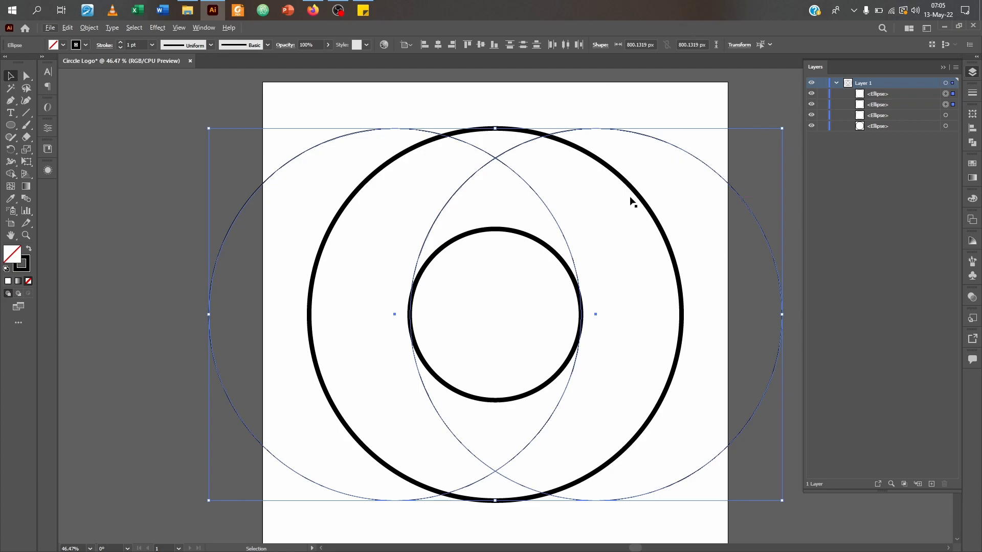
Step: Copy the two thin offset circles and paste the duplicates in place
key(ctrl+c)
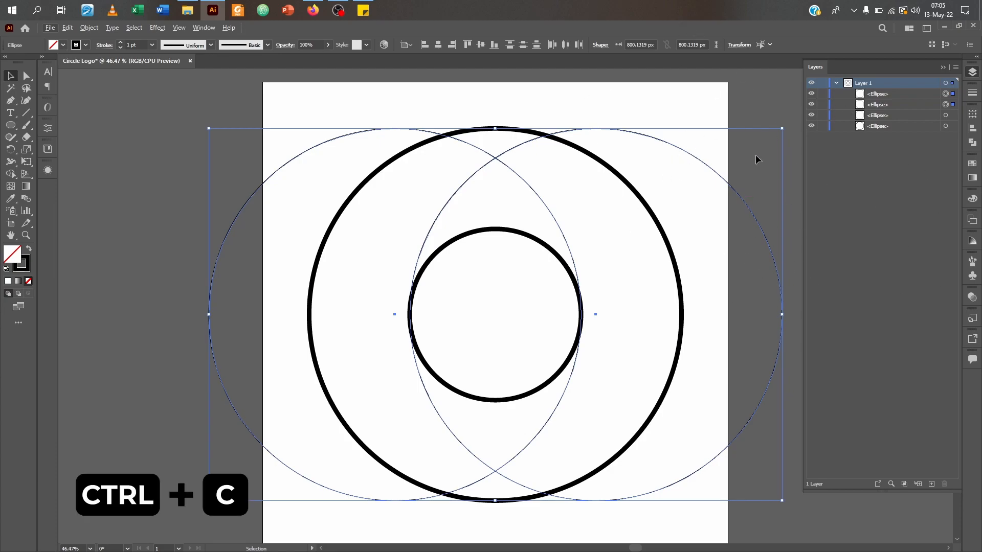
key(a)
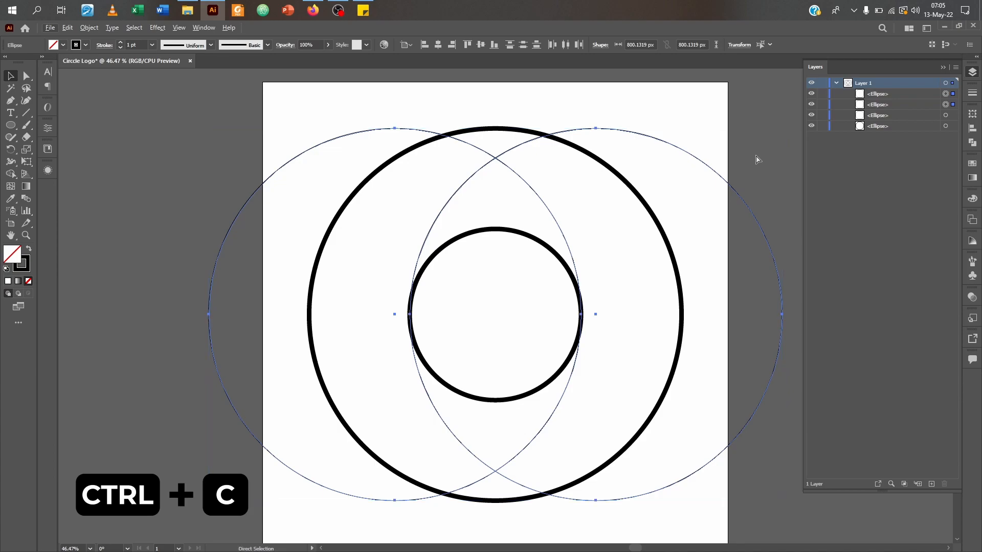
key(ctrl+shift+v)
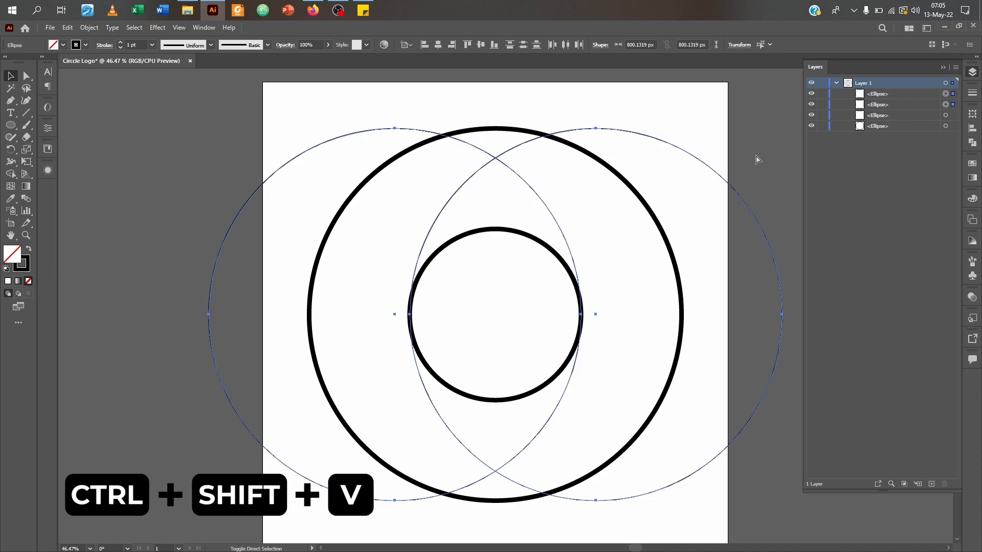
key(ctrl+shift+v)
key(v)
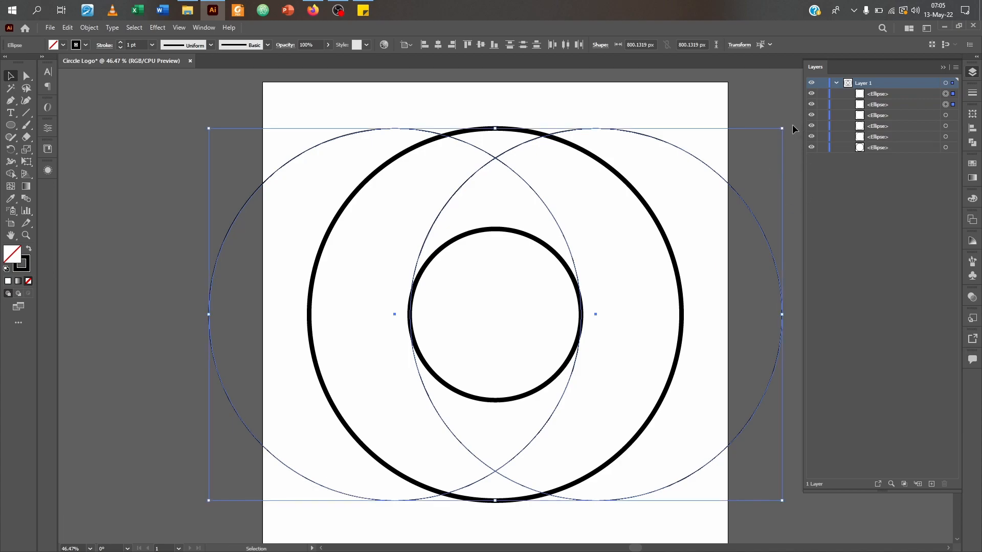
Step: Rotate the pasted pair of thin circles 90 degrees so they sit above and below the centre
key(shift)
drag(785, 125, 382, 126)
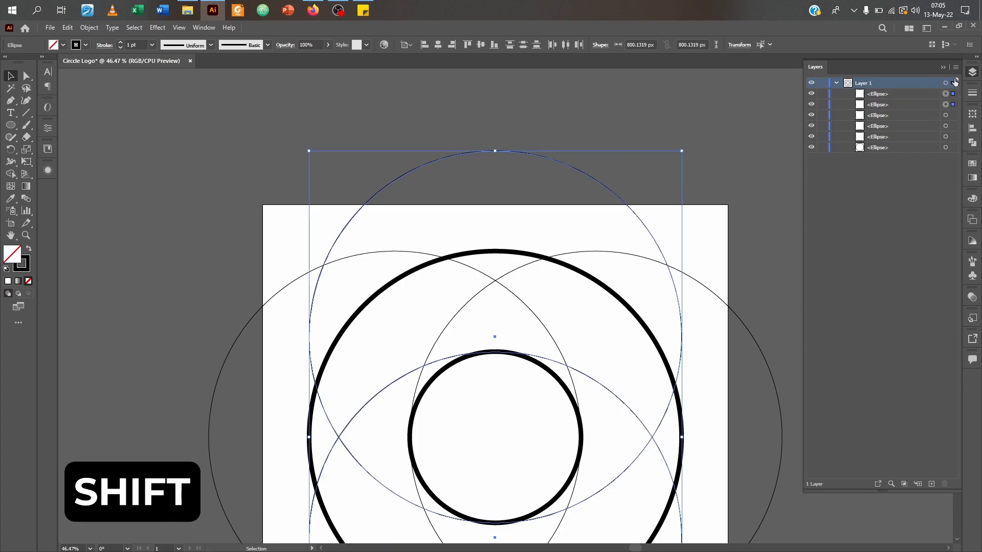
click(942, 67)
drag(957, 297, 957, 313)
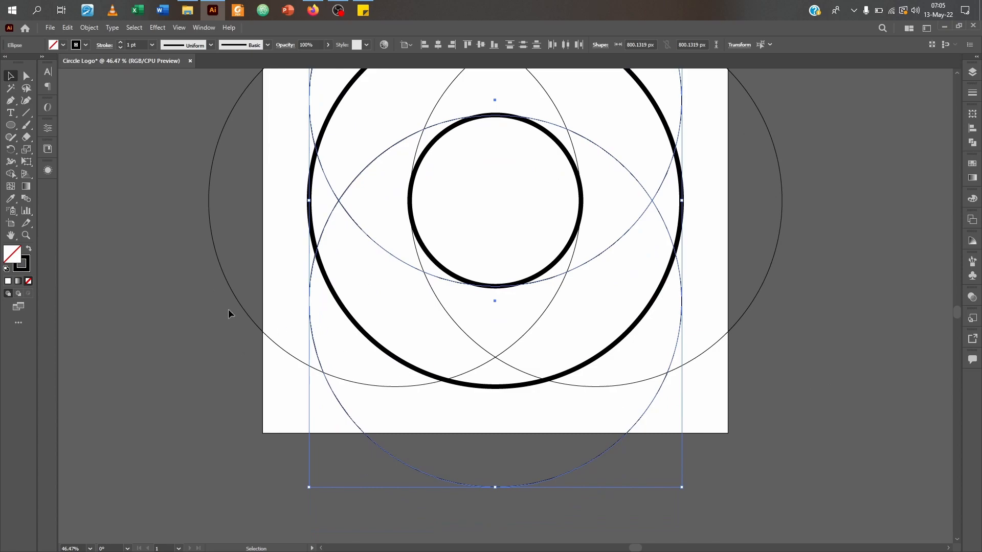
Step: Lock the two thick concentric circles and select the four thin circles
click(179, 439)
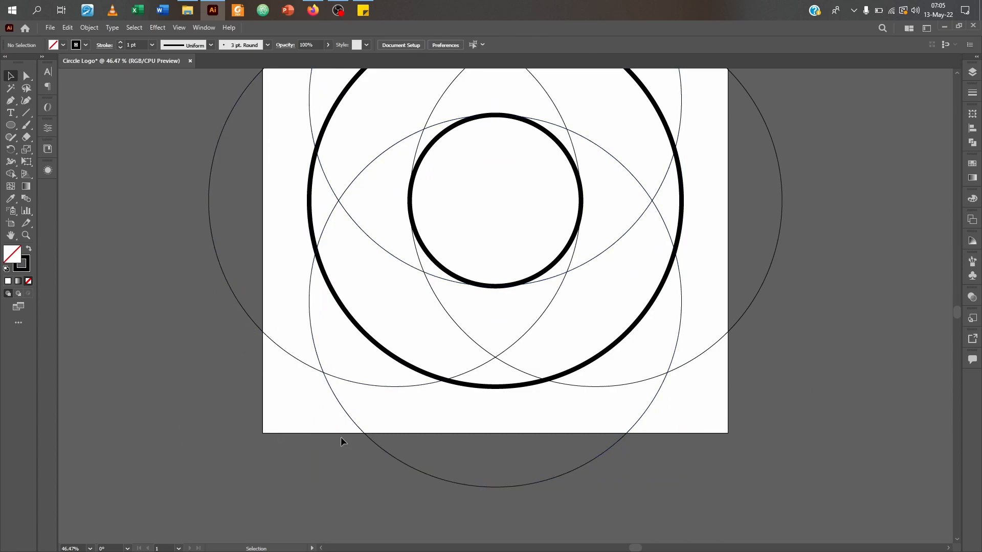
click(318, 365)
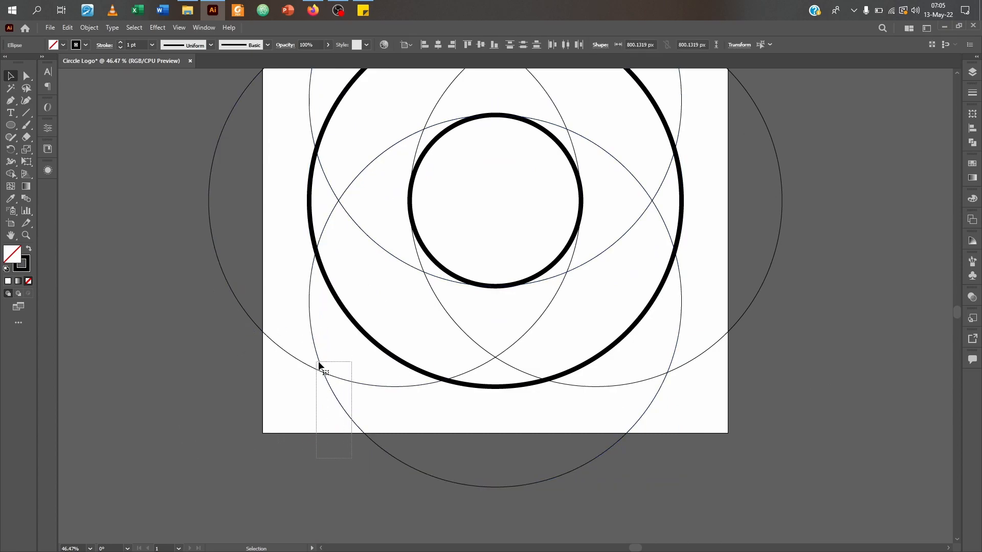
click(972, 72)
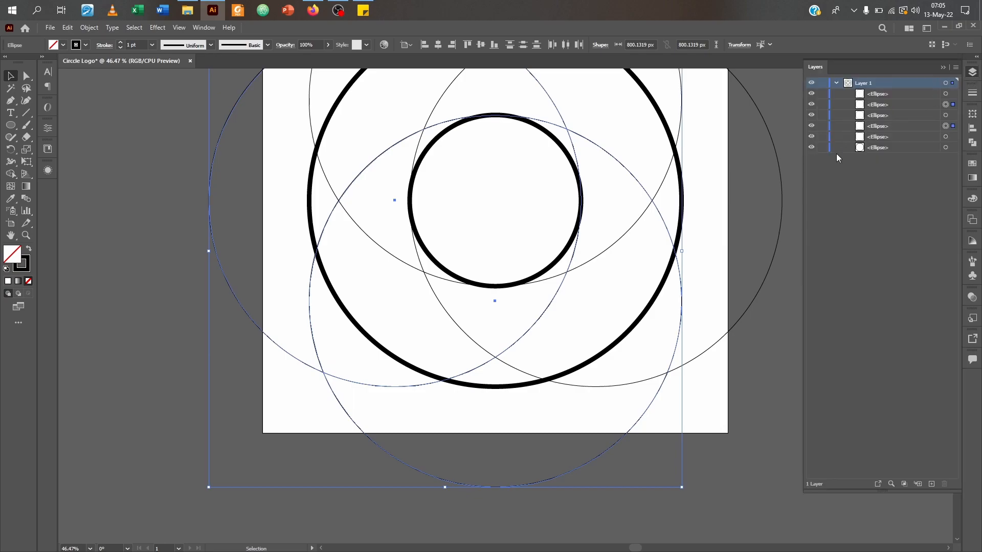
drag(824, 148, 823, 137)
drag(735, 474, 200, 87)
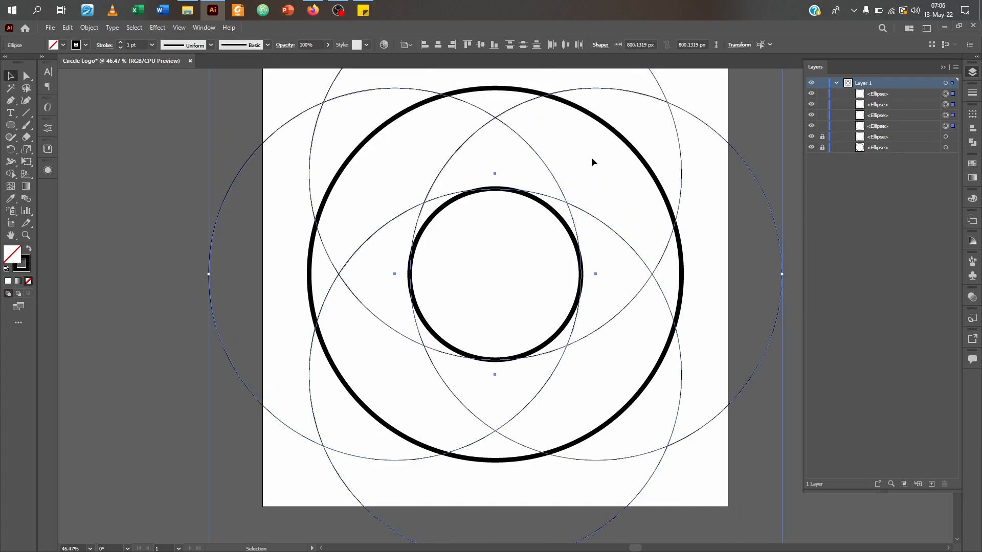
Step: Copy the four thin circles and paste the duplicates in place
key(ctrl+minus)
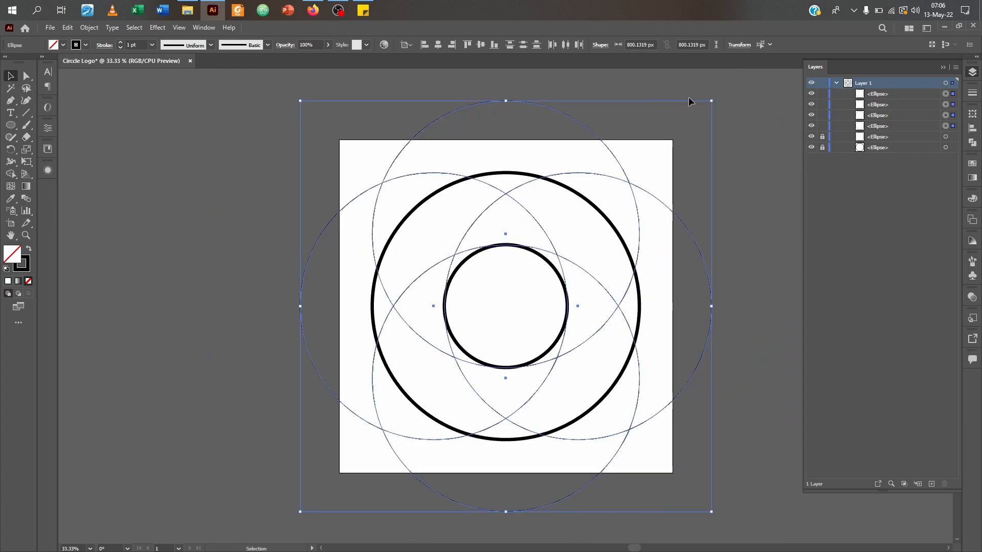
key(a)
key(ctrl+c)
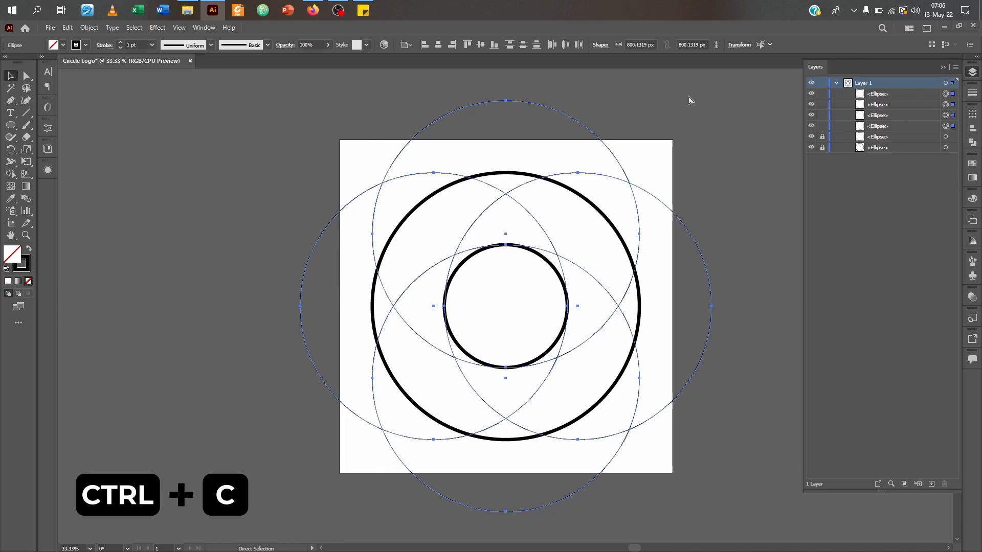
key(ctrl+shift+v)
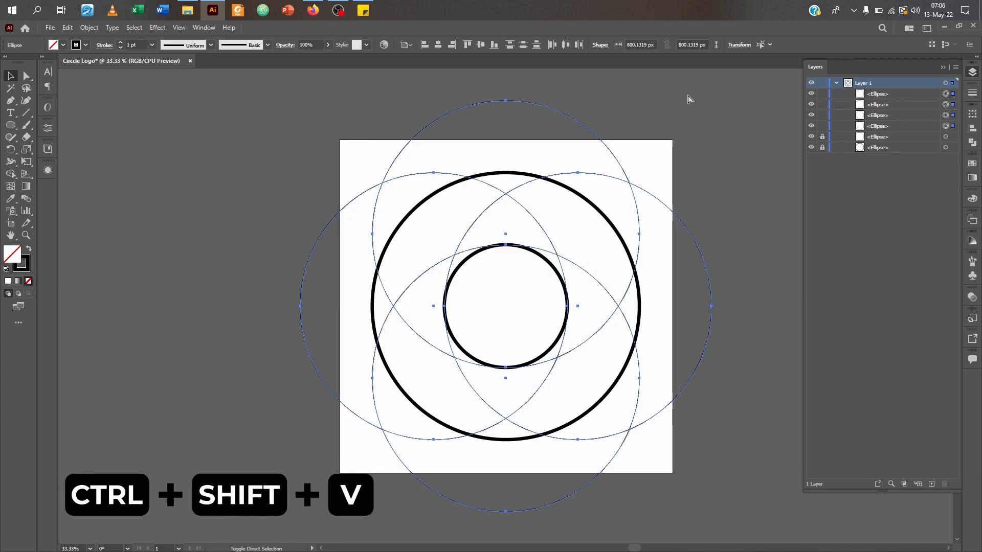
key(v)
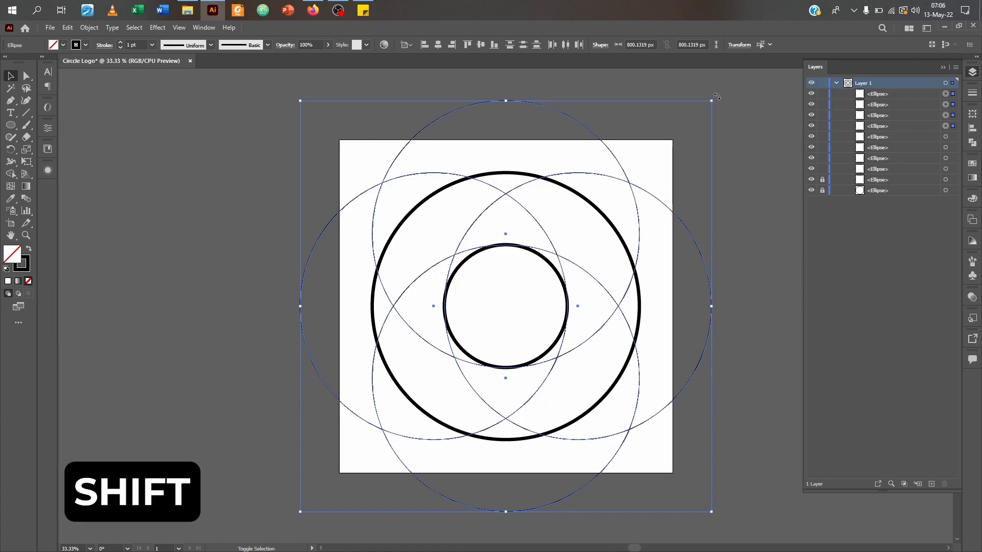
Step: Rotate the four pasted circles 45 degrees about the centre and deselect them
drag(716, 96, 497, 164)
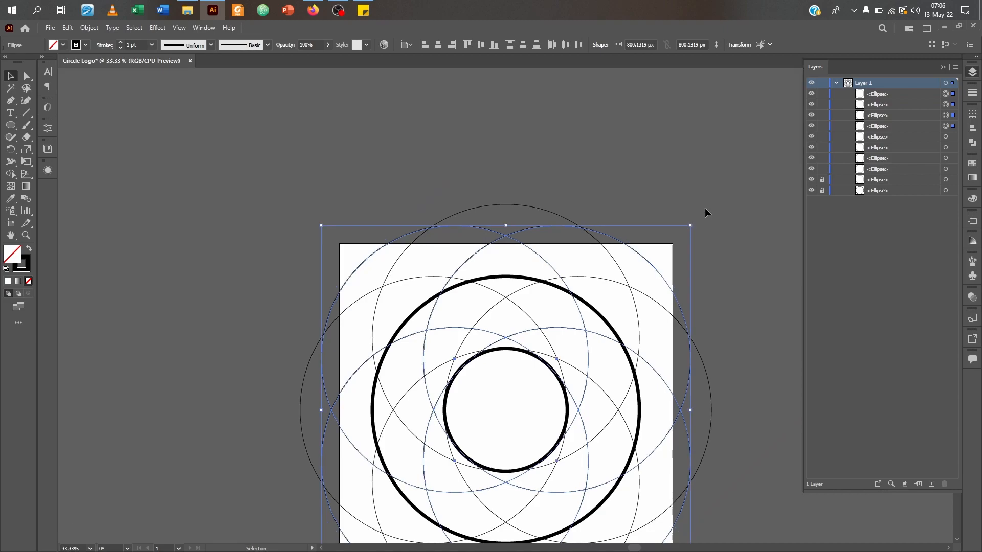
click(942, 67)
drag(955, 295, 955, 306)
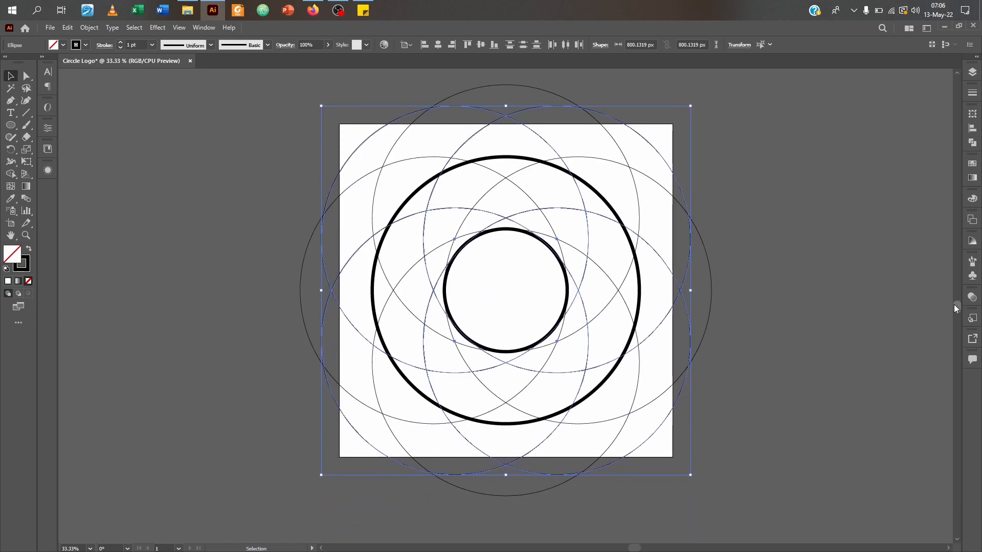
key(ctrl+0)
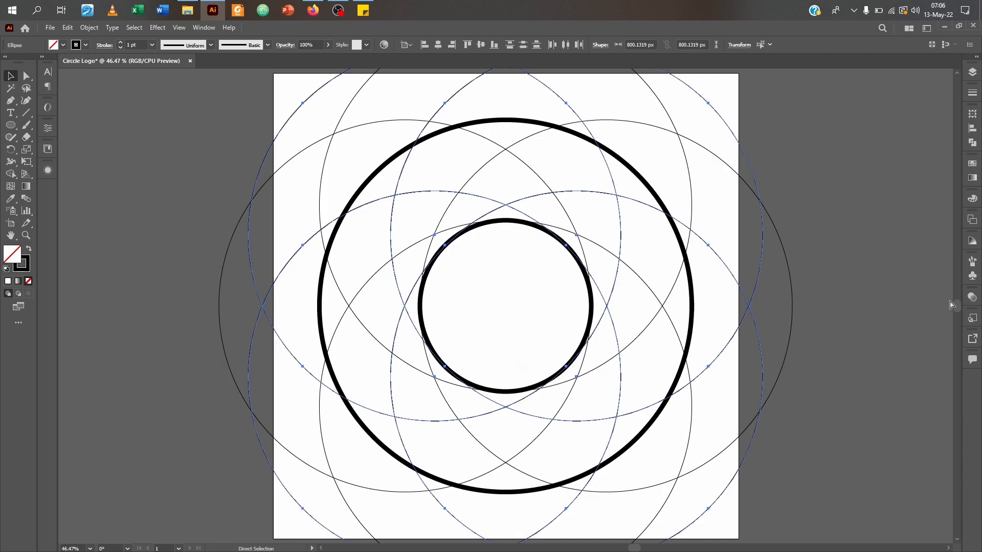
key(ctrl+minus)
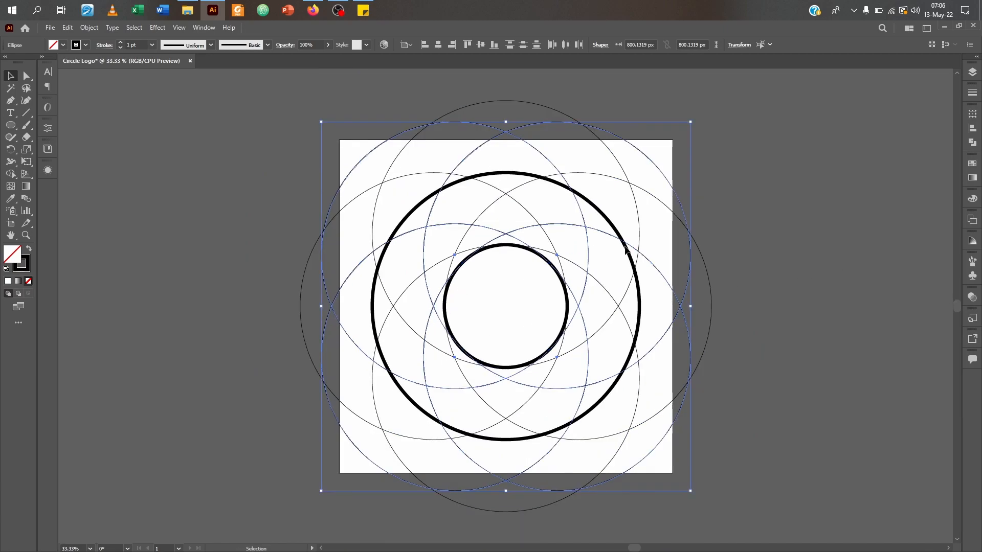
click(775, 295)
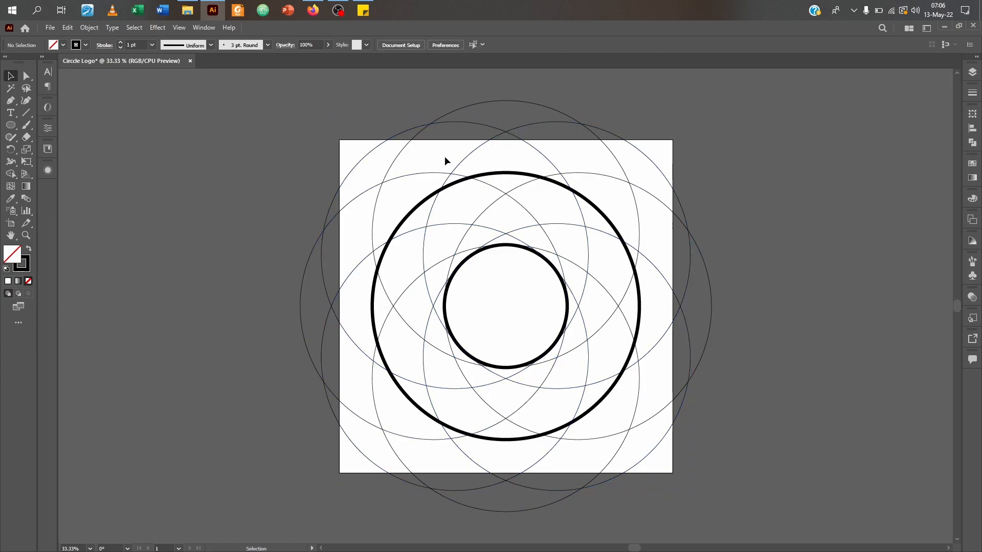
Step: Unlock the two thick circles and select all ten circles for the Shape Builder tool
click(973, 72)
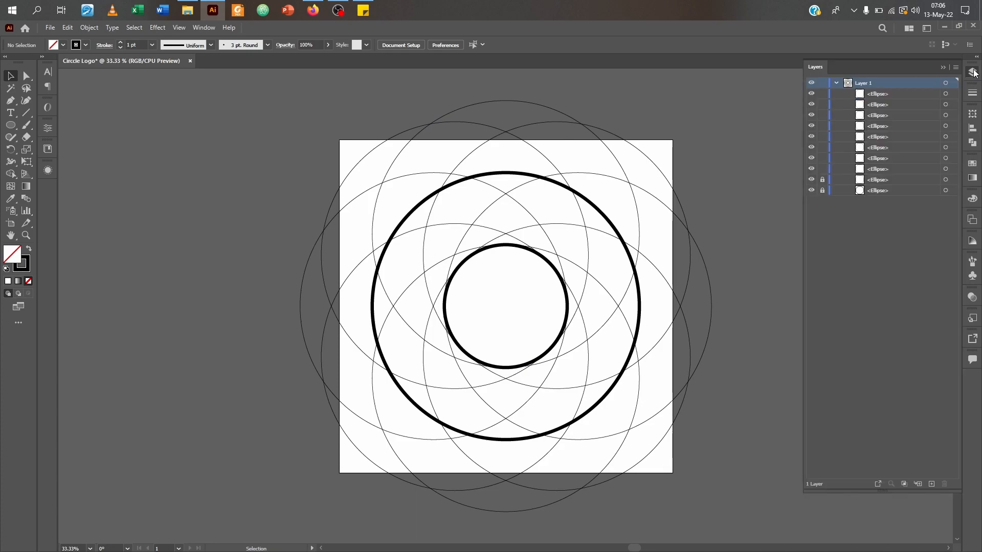
click(822, 179)
click(823, 190)
key(ctrl+a)
key(v)
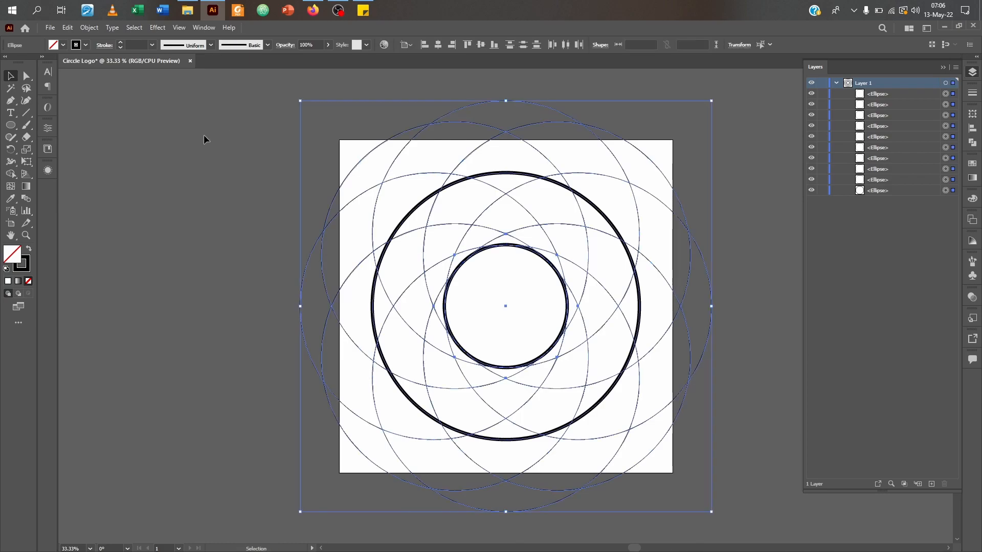
click(9, 174)
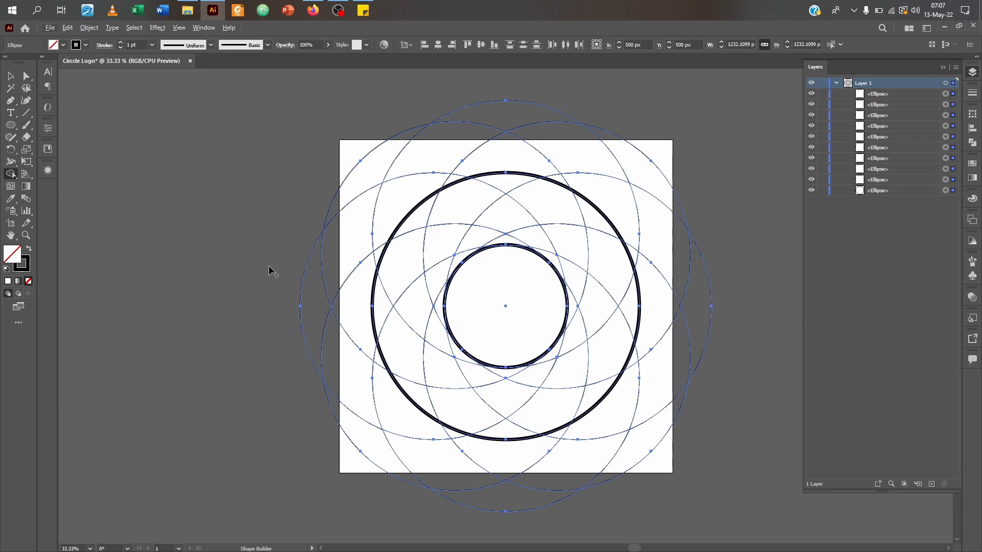
key(v)
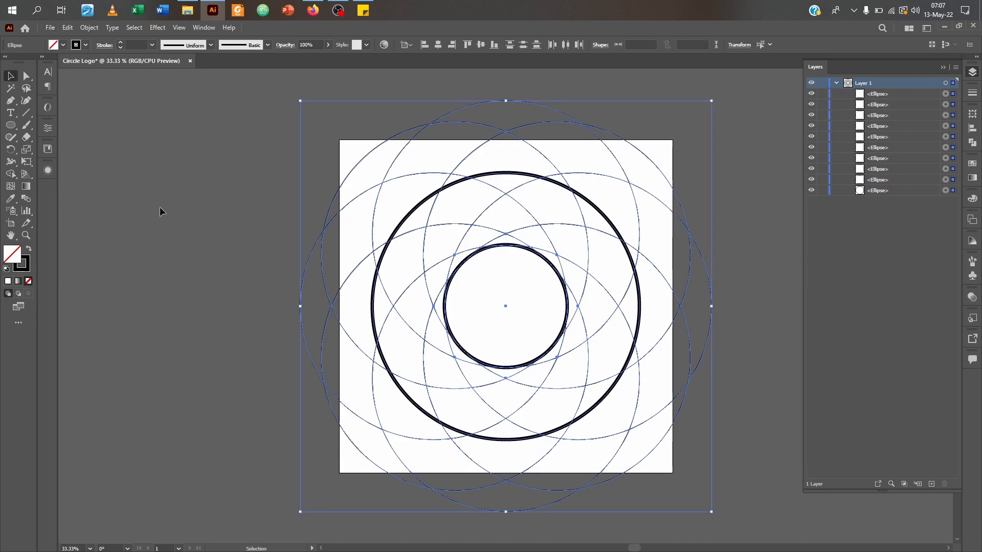
click(10, 175)
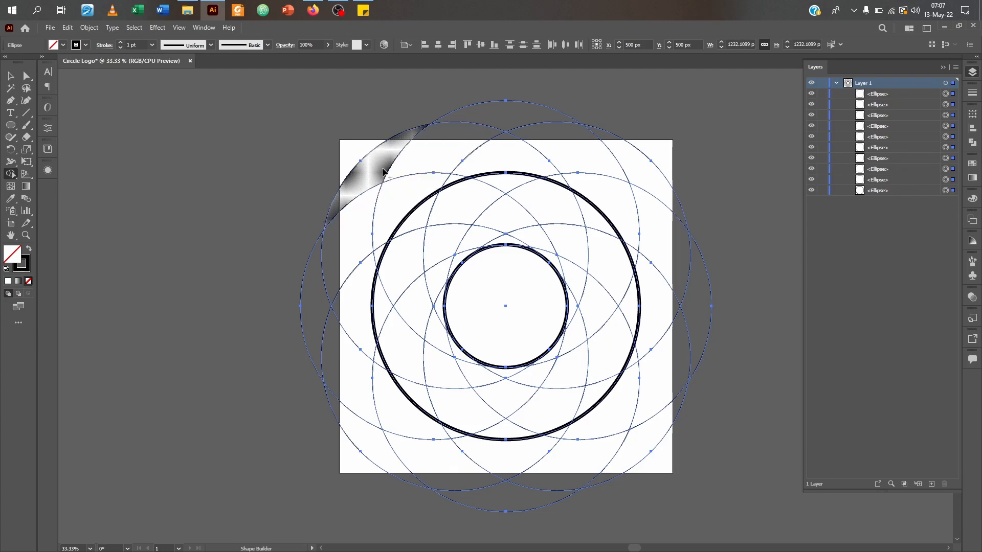
Step: Try to merge the regions outside the thick outer circle with Shape Builder, and undo the merge
mouse_move(366, 180)
mouse_down()
mouse_move(314, 263)
mouse_move(311, 290)
mouse_move(329, 325)
mouse_move(357, 281)
mouse_move(349, 240)
mouse_move(418, 157)
mouse_move(488, 118)
mouse_move(526, 136)
mouse_move(462, 153)
mouse_up()
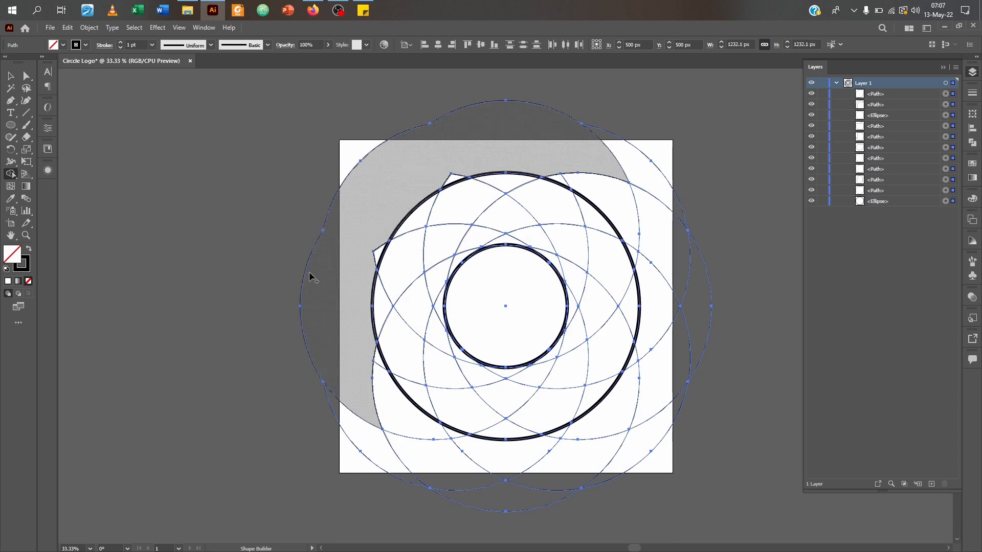
key(ctrl+z)
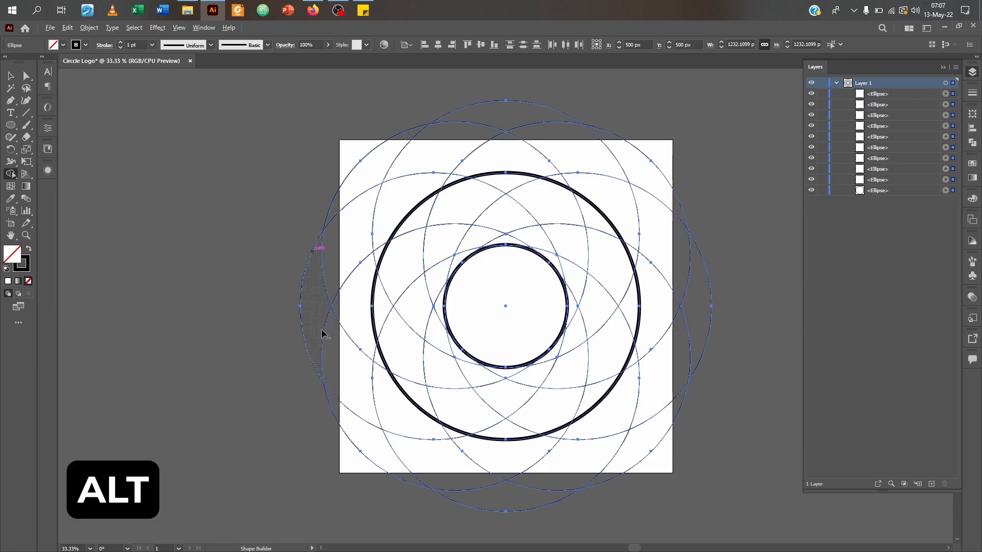
Step: Remove every circle region lying outside the thick outer circle with Shape Builder, and deselect the artwork
mouse_move(348, 385)
mouse_down()
mouse_move(285, 305)
mouse_move(287, 254)
mouse_move(310, 239)
mouse_move(328, 246)
mouse_move(346, 269)
mouse_move(351, 305)
mouse_move(346, 172)
mouse_move(394, 125)
mouse_move(403, 166)
mouse_move(376, 258)
mouse_up()
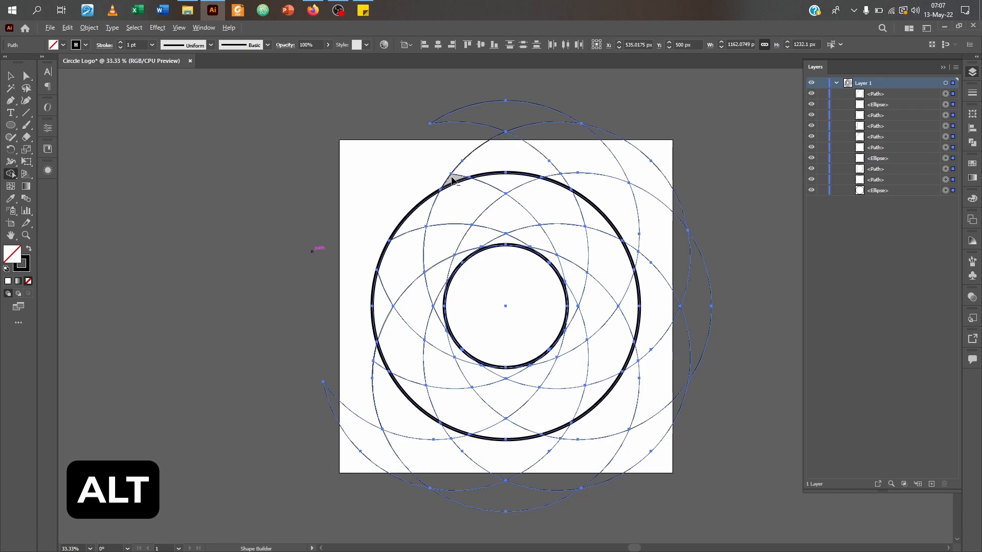
mouse_move(452, 177)
mouse_down()
mouse_move(477, 116)
mouse_move(497, 107)
mouse_move(524, 129)
mouse_move(609, 139)
mouse_move(627, 155)
mouse_move(657, 88)
mouse_move(630, 125)
mouse_up()
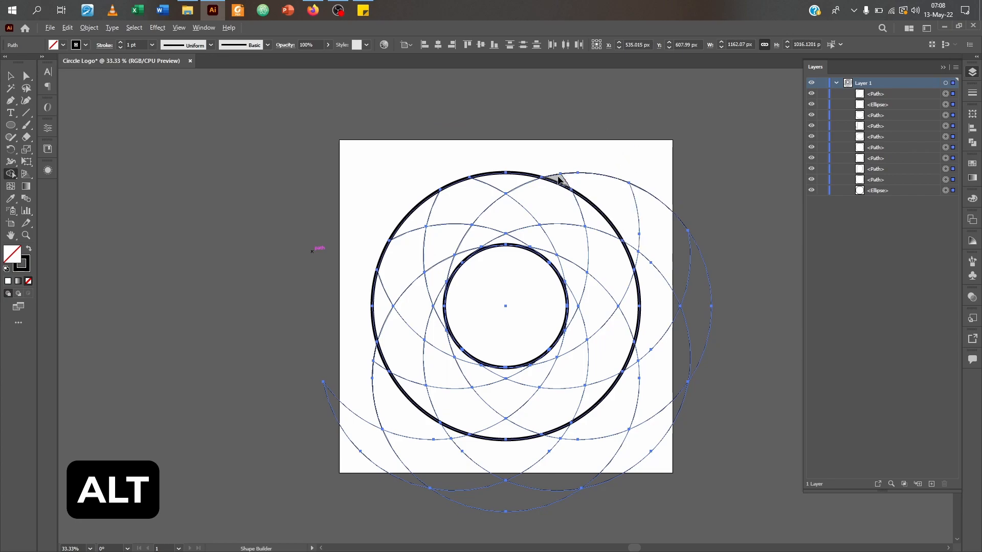
alt+click(559, 176)
alt+click(582, 172)
mouse_move(649, 196)
mouse_down()
mouse_move(640, 361)
mouse_move(647, 273)
mouse_up()
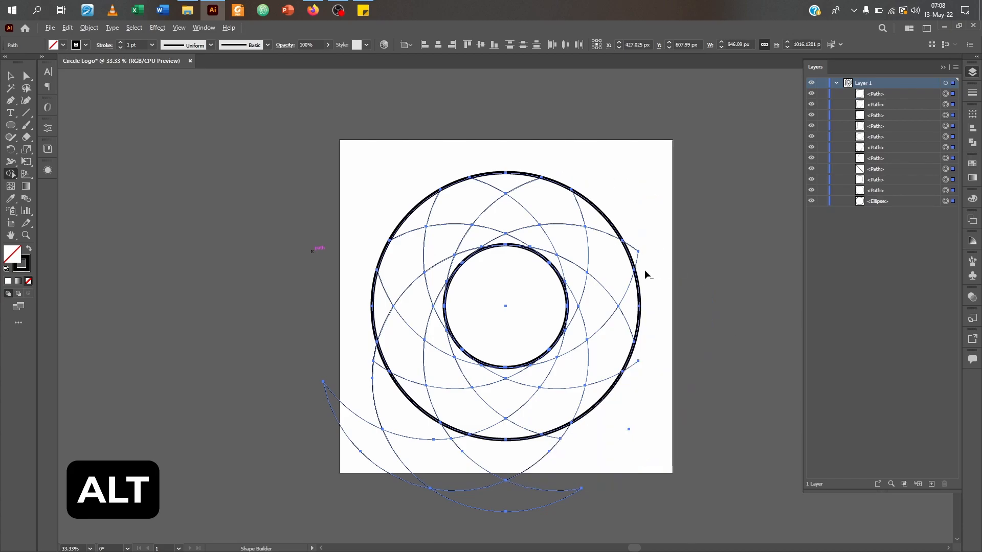
mouse_move(578, 488)
mouse_down()
mouse_move(561, 444)
mouse_move(376, 359)
mouse_move(549, 471)
mouse_up()
alt+click(445, 430)
alt+click(454, 437)
alt+click(374, 356)
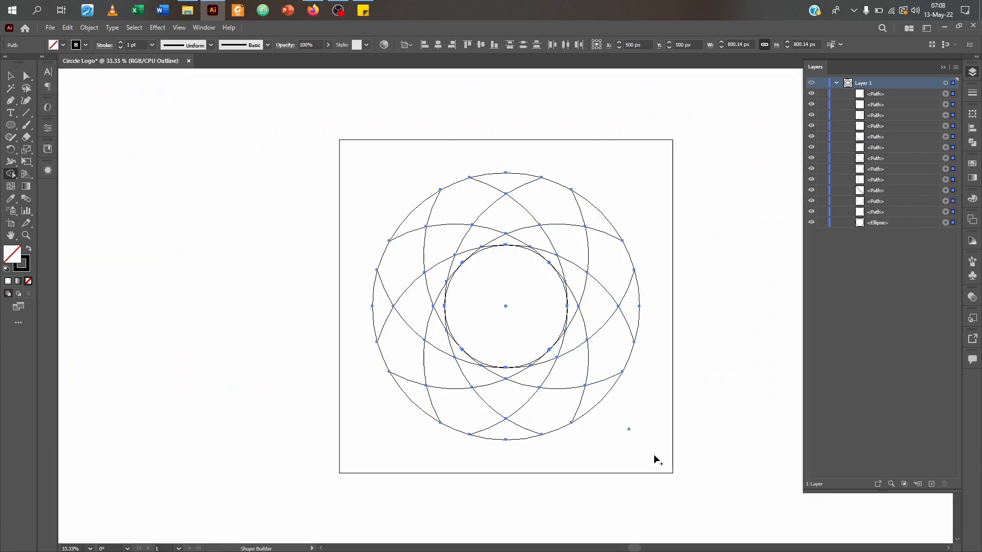
key(v)
click(699, 473)
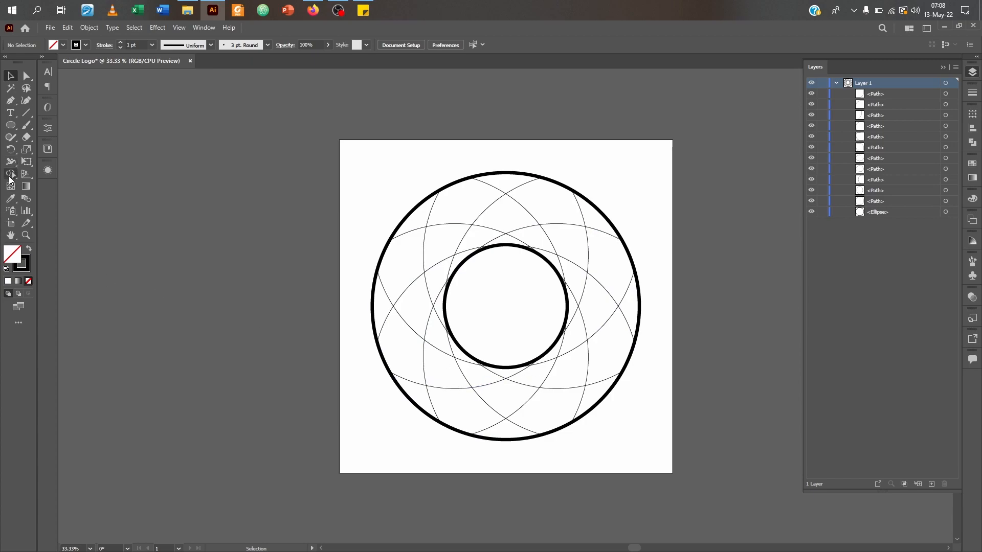
Step: Select all the artwork and merge the regions of the lower swirl blade between the two thick circles with Shape Builder
key(ctrl+a)
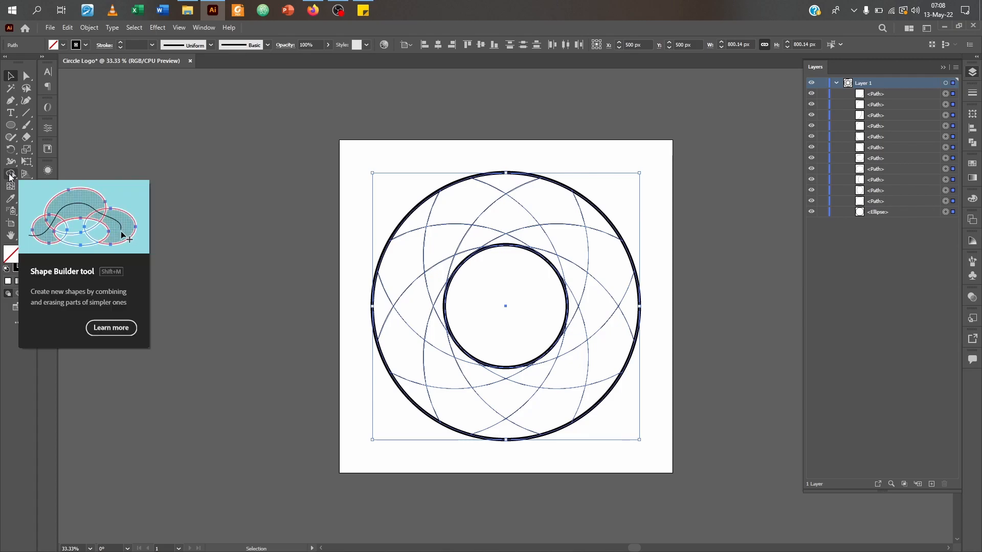
click(11, 175)
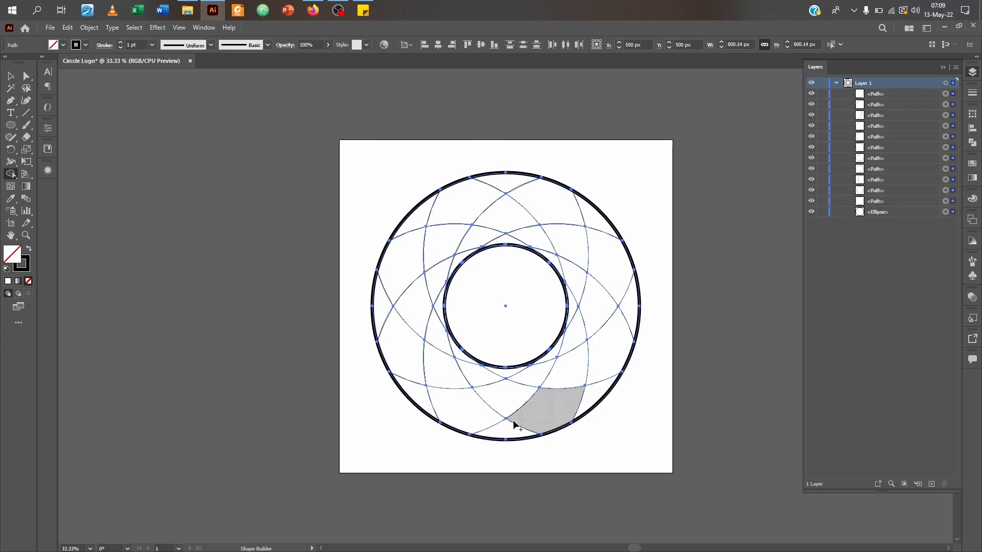
mouse_move(598, 400)
mouse_down()
mouse_move(502, 430)
mouse_move(460, 419)
mouse_move(501, 393)
mouse_move(469, 387)
mouse_move(463, 358)
mouse_move(442, 352)
mouse_move(439, 313)
mouse_up()
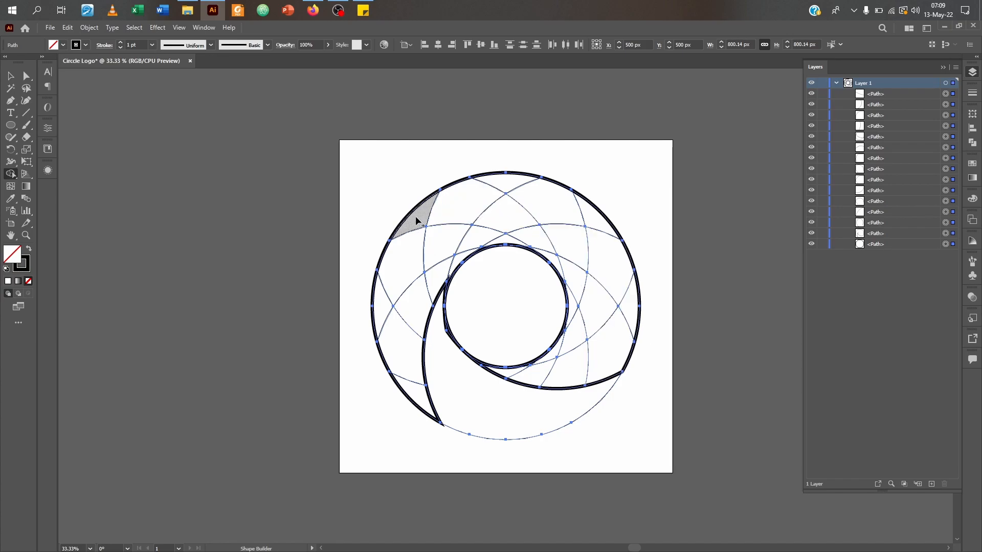
Step: Merge the regions between the inner and outer circles into an upper blade and a right blade
drag(416, 219, 440, 210)
mouse_move(499, 203)
mouse_down()
mouse_move(518, 188)
mouse_move(502, 202)
mouse_move(509, 213)
mouse_move(547, 225)
mouse_move(555, 233)
mouse_move(539, 235)
mouse_move(553, 260)
mouse_up()
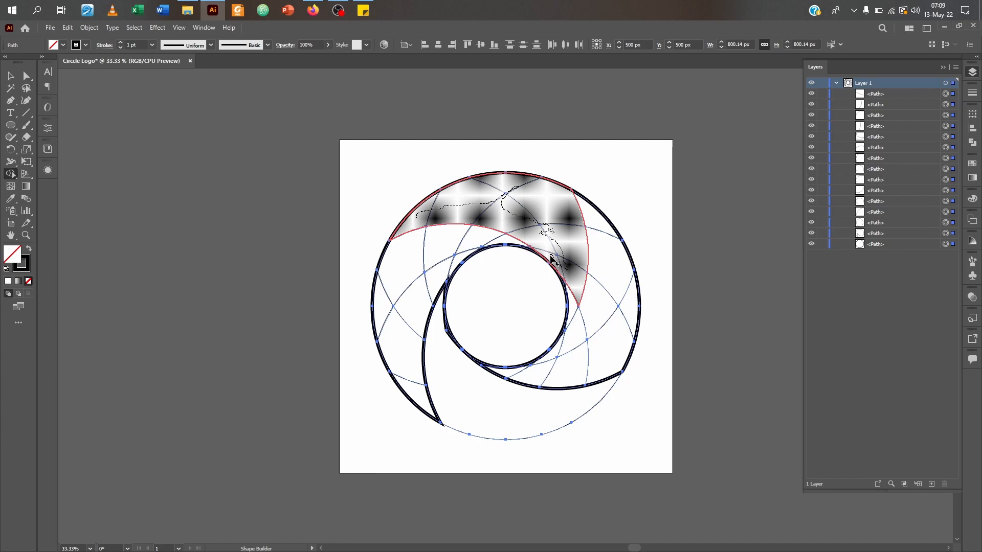
mouse_move(574, 289)
mouse_down()
mouse_move(574, 301)
mouse_move(575, 271)
mouse_up()
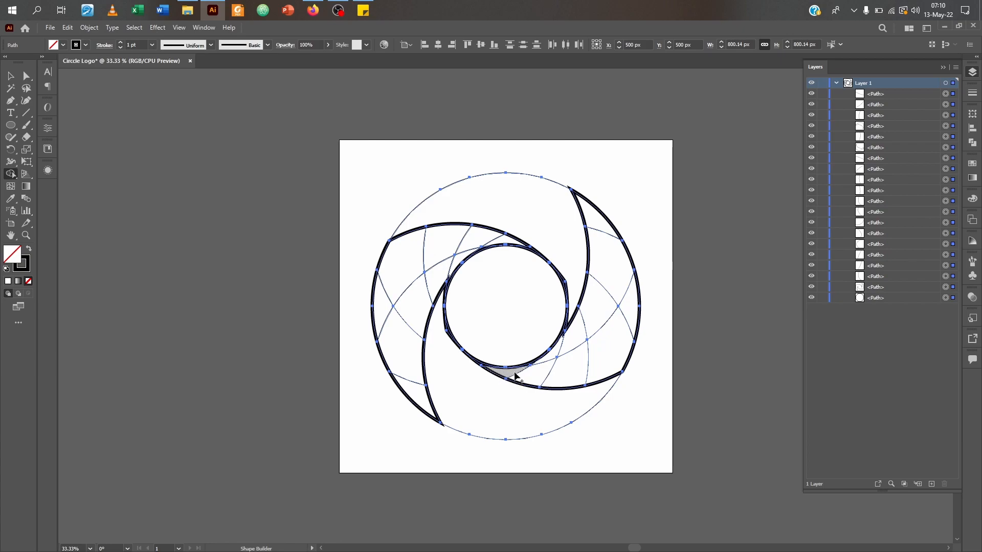
mouse_move(514, 375)
mouse_down()
mouse_move(596, 372)
mouse_move(629, 303)
mouse_move(622, 281)
mouse_up()
mouse_move(602, 237)
mouse_down()
mouse_move(592, 214)
mouse_move(596, 306)
mouse_move(545, 366)
mouse_move(566, 374)
mouse_up()
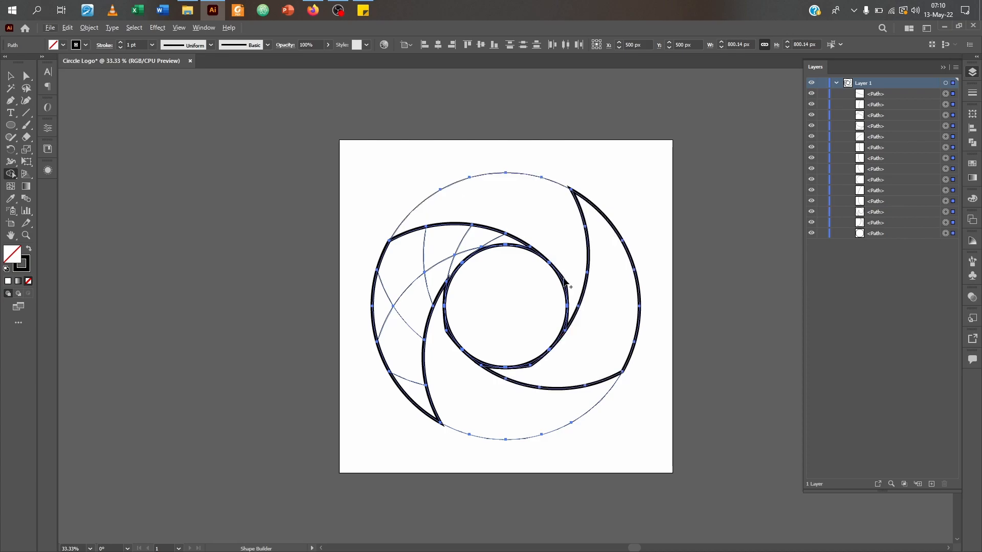
Step: Merge the small slivers along the inner circle into the upper and right blades, undoing any wrong merges
drag(542, 228, 565, 261)
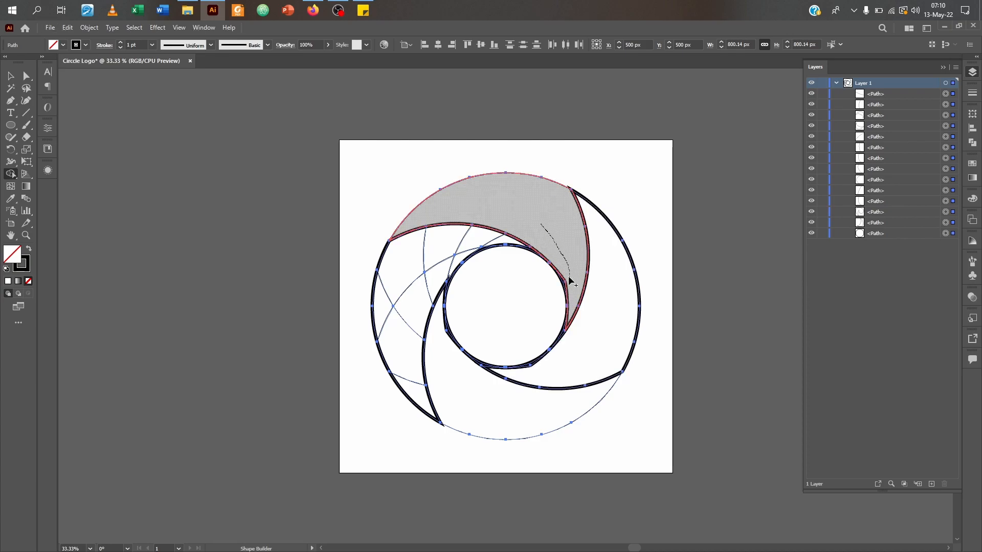
drag(565, 283, 566, 287)
mouse_move(546, 377)
mouse_down()
mouse_move(543, 364)
mouse_move(498, 369)
mouse_move(455, 348)
mouse_move(451, 335)
mouse_up()
key(ctrl+z)
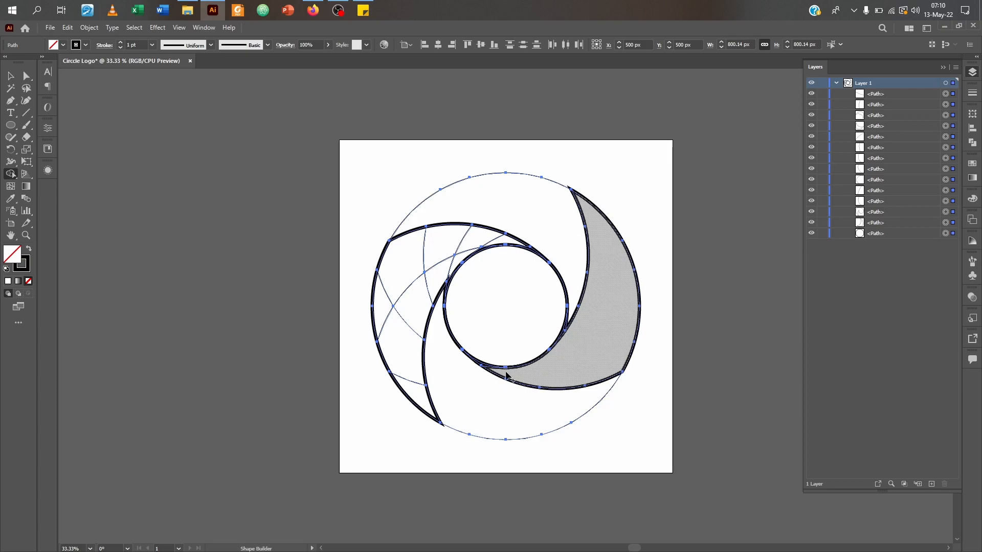
drag(500, 369, 493, 366)
key(ctrl+z)
click(483, 369)
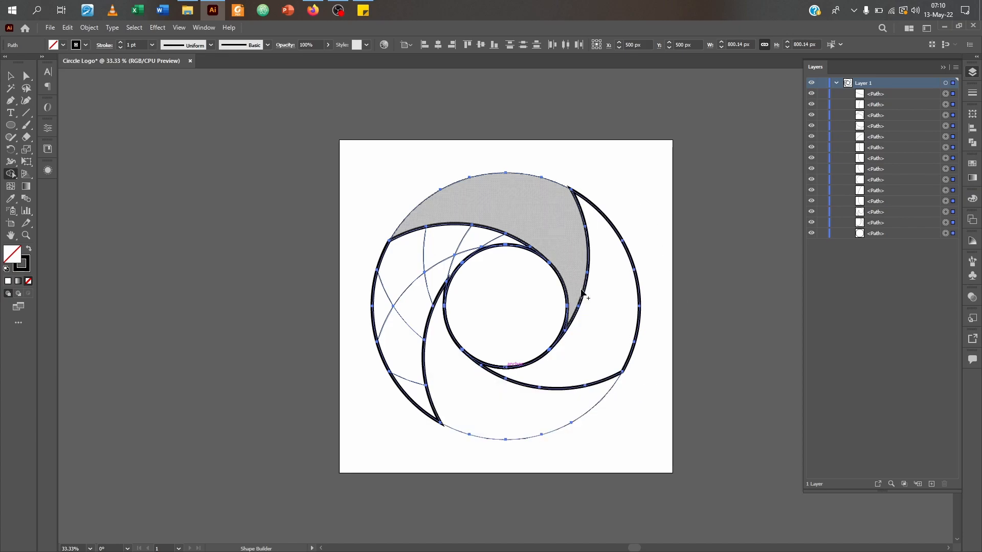
Step: Merge the narrow tip slivers into the upper and lower blades, and combine all left blade regions with the sliver beside the inner circle
key(ctrl+1)
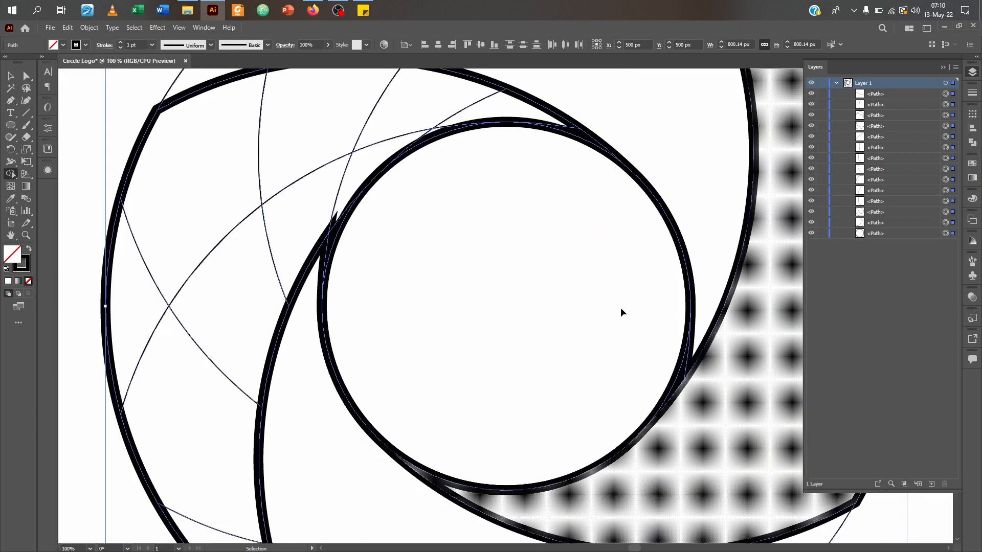
drag(702, 338, 684, 371)
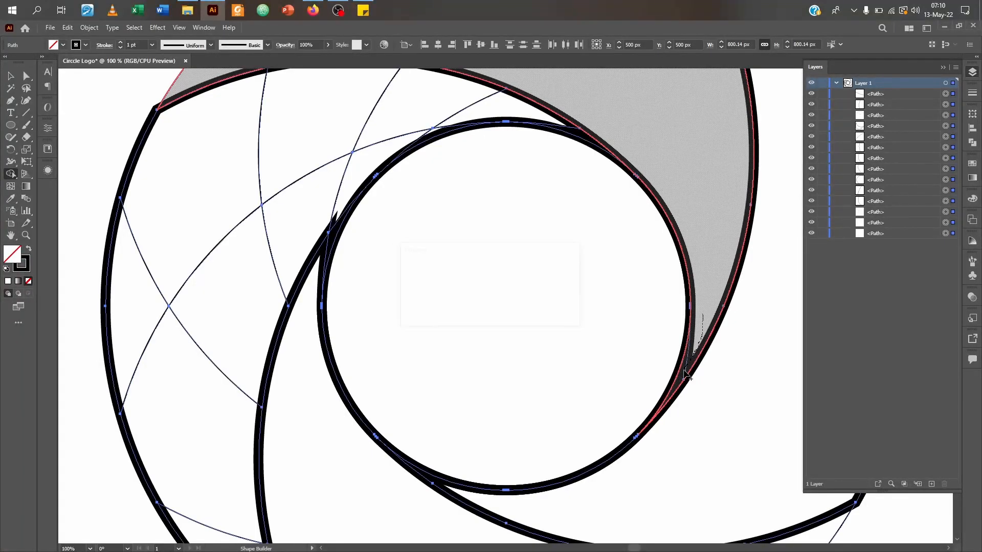
mouse_move(313, 282)
mouse_down()
mouse_move(315, 255)
mouse_move(322, 266)
mouse_up()
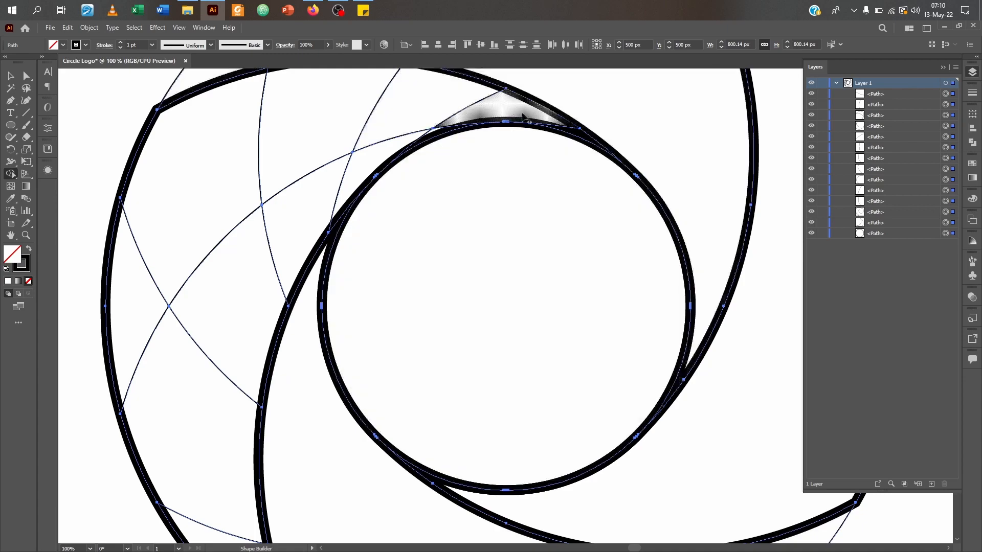
mouse_move(550, 118)
mouse_down()
mouse_move(451, 112)
mouse_move(407, 119)
mouse_move(333, 180)
mouse_move(329, 147)
mouse_move(288, 135)
mouse_move(217, 170)
mouse_move(131, 287)
mouse_move(191, 430)
mouse_move(209, 533)
mouse_move(215, 333)
mouse_up()
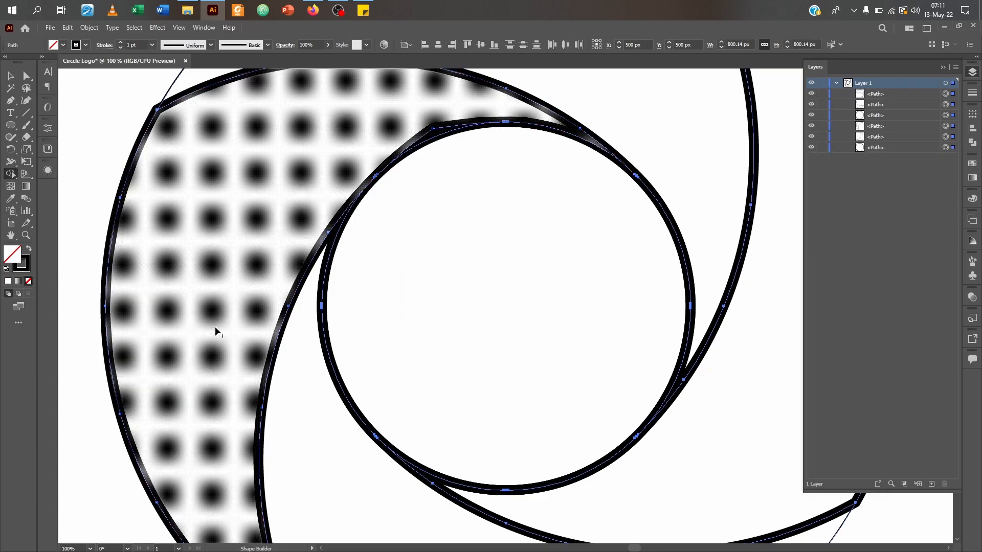
mouse_move(423, 132)
mouse_down()
mouse_move(431, 131)
mouse_move(409, 125)
mouse_move(433, 137)
mouse_up()
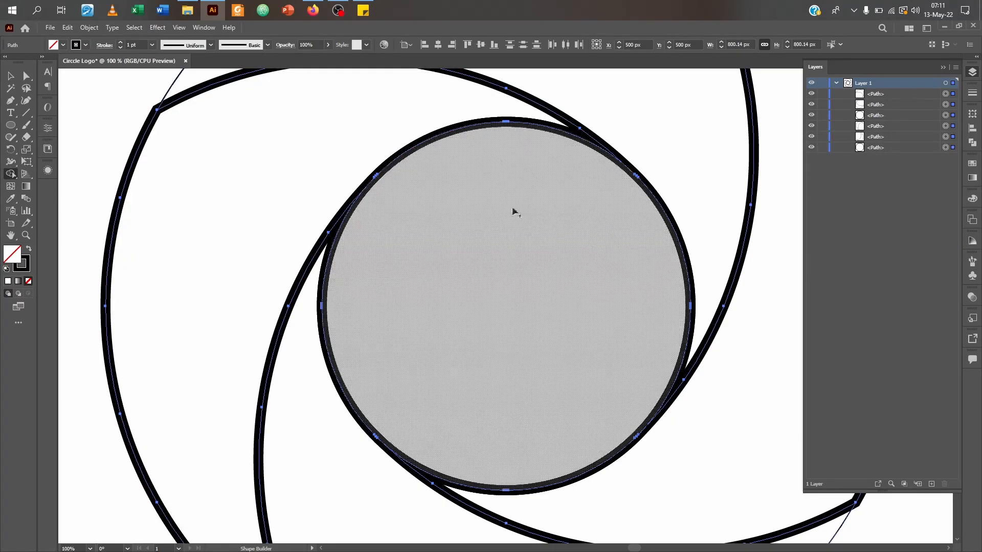
Step: Set the stroke weight of all blade paths to 1 pt and deselect them
key(ctrl+minus)
key(ctrl+minus)
key(ctrl+minus)
key(ctrl+plus)
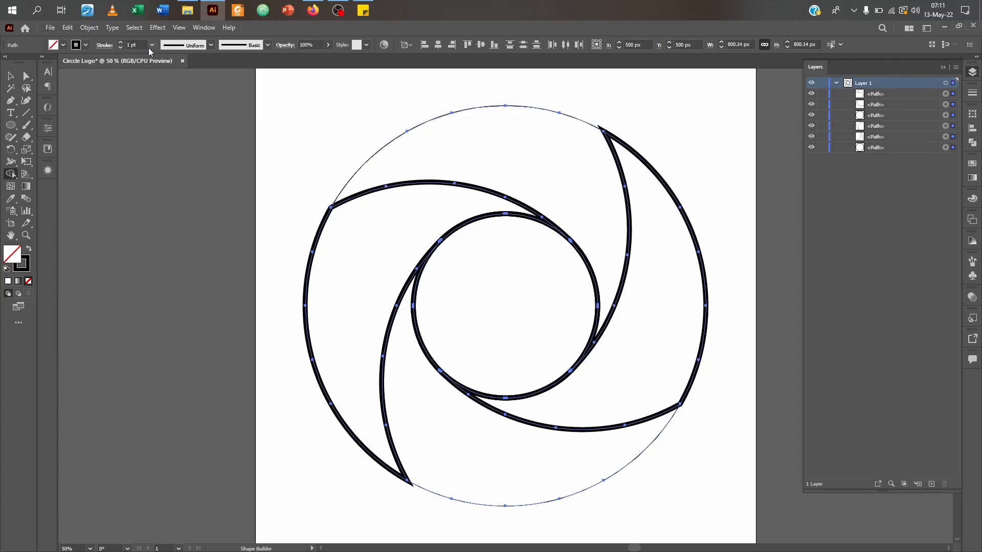
click(12, 75)
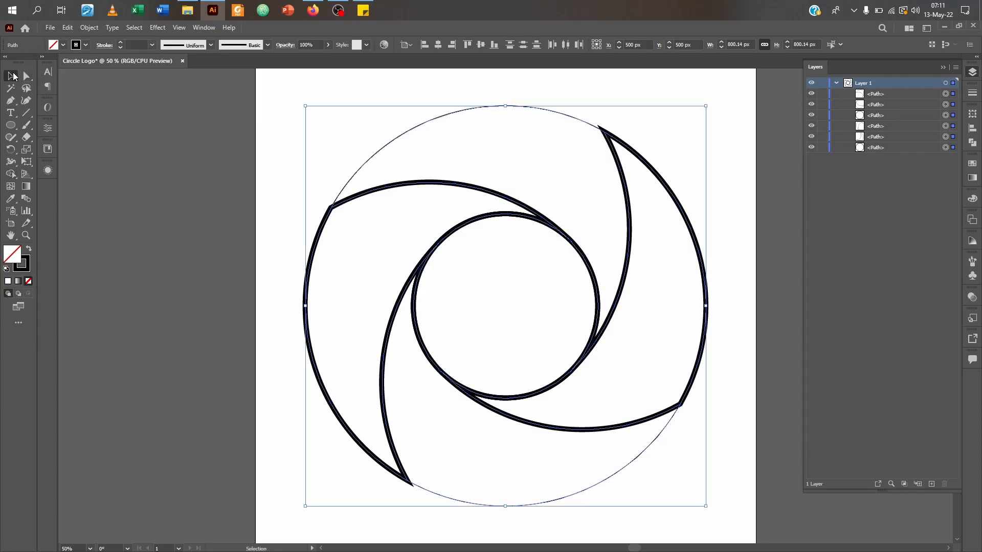
click(152, 45)
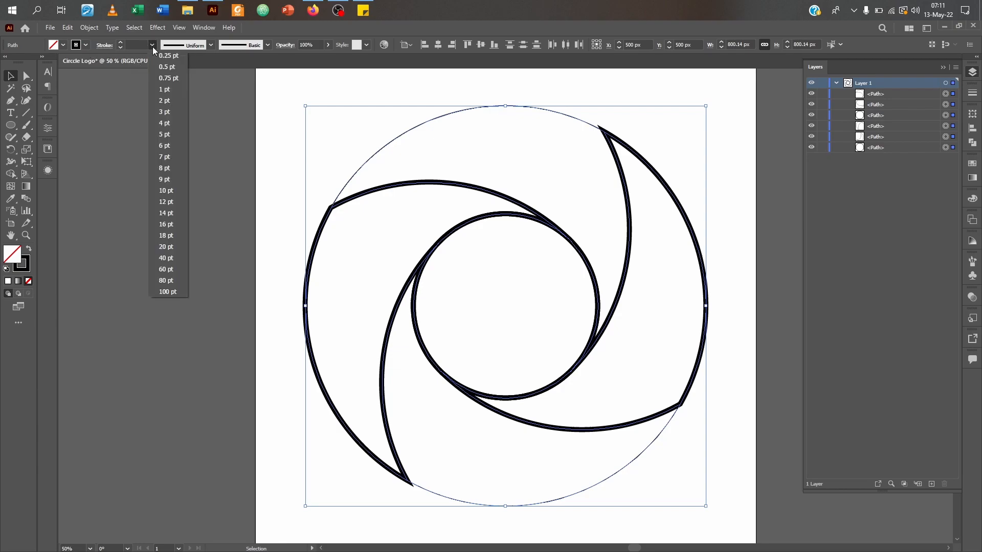
click(164, 89)
click(204, 390)
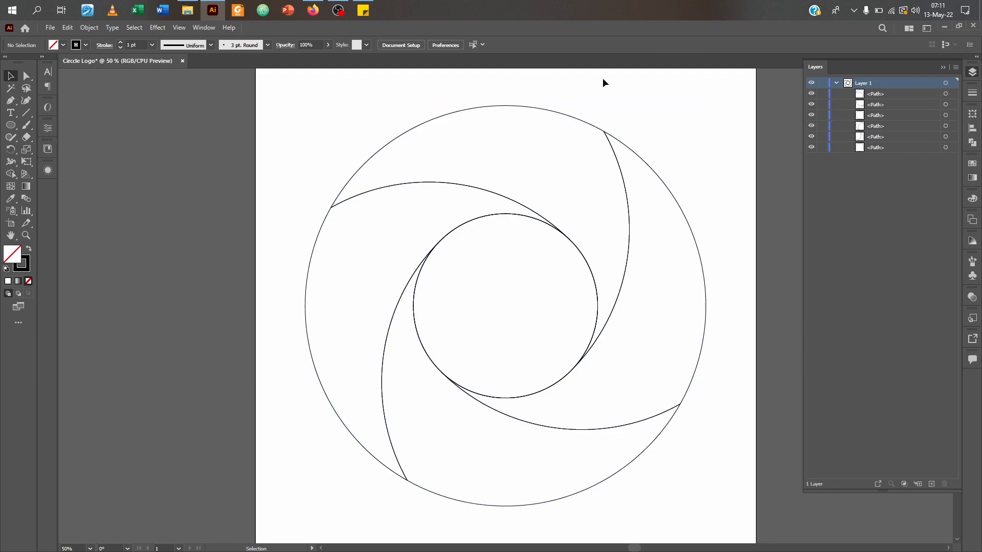
Step: Select the whole artwork, delete the centre circle region with Shape Builder, and deselect the remaining blades
drag(332, 136, 686, 460)
click(10, 174)
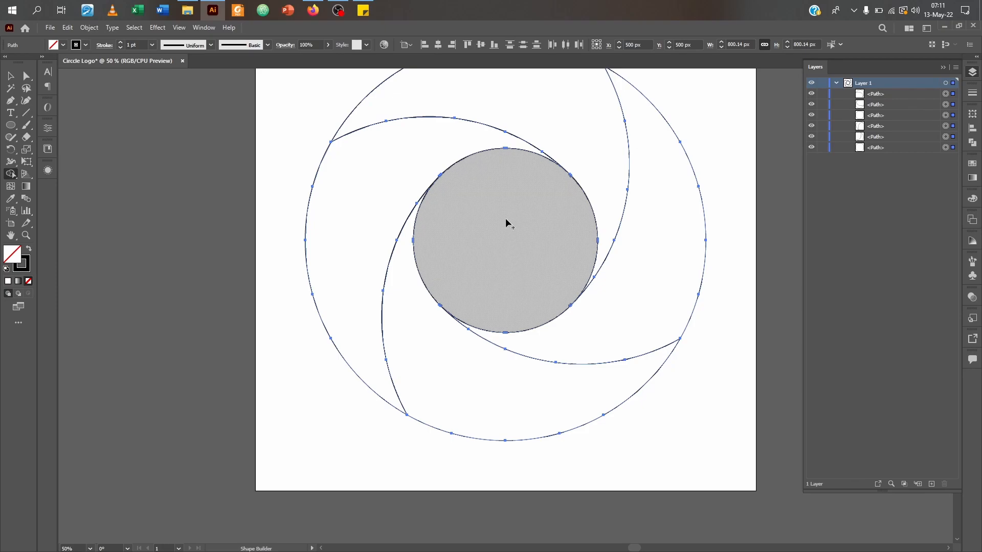
key(alt)
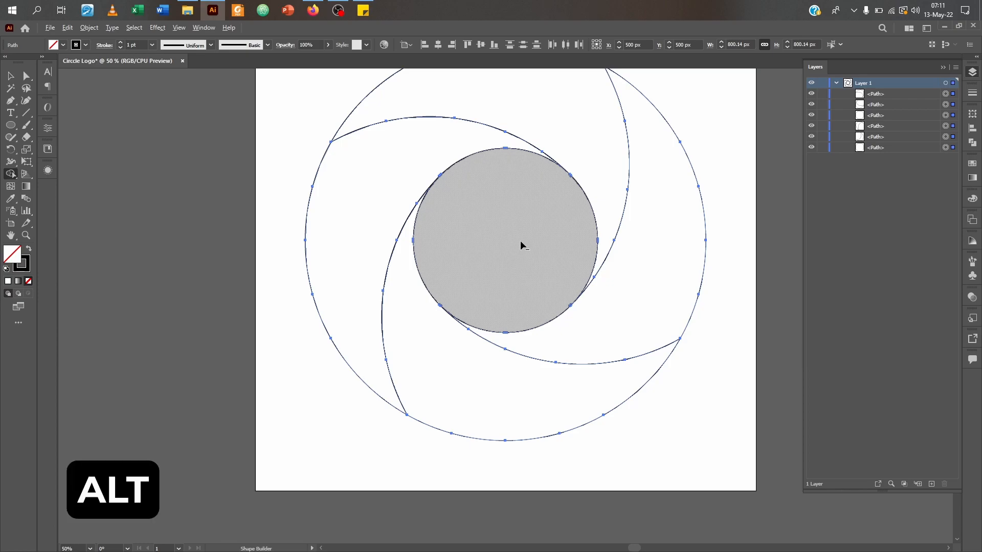
alt+click(522, 246)
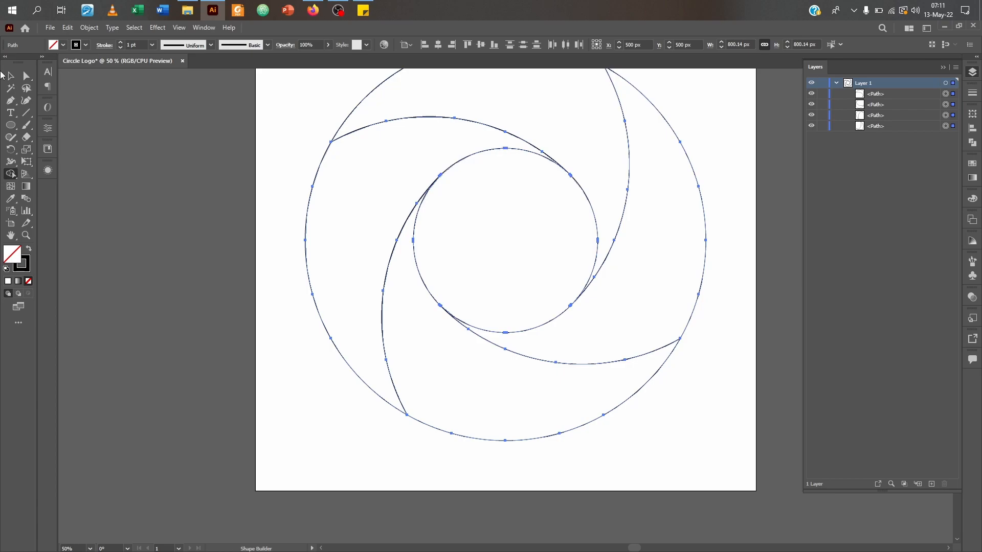
click(15, 77)
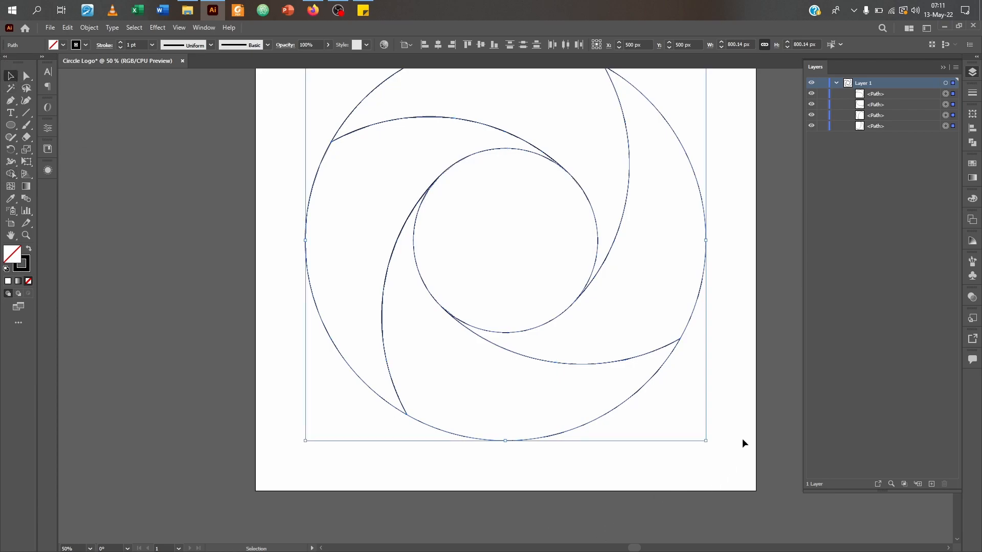
click(735, 403)
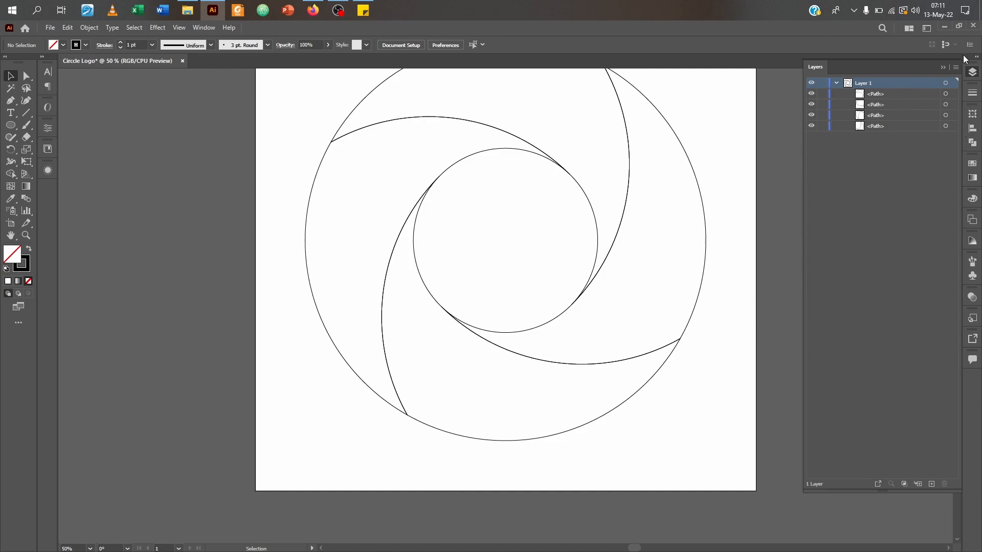
Step: Collapse the layers list, select all four blades, remove their stroke, and deselect them
click(941, 67)
drag(956, 307, 951, 303)
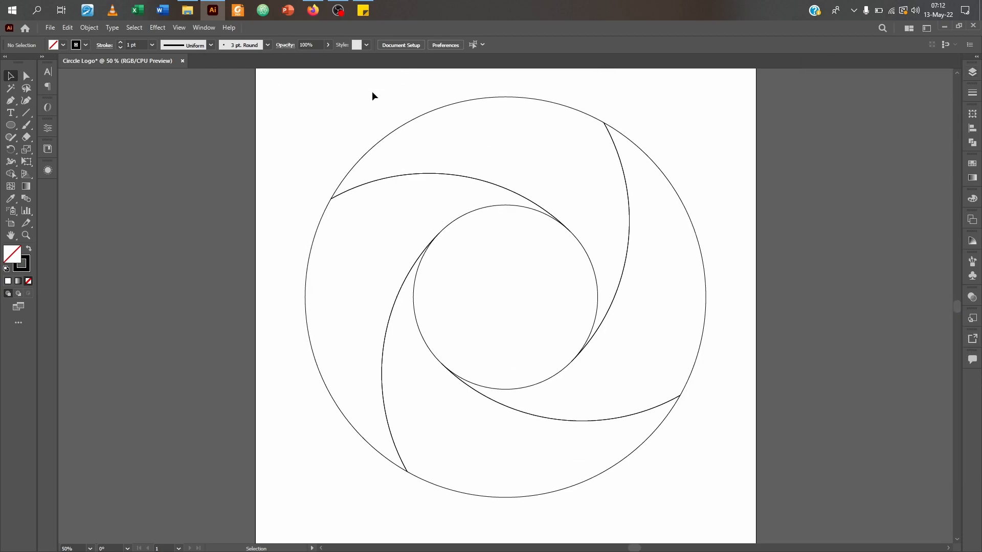
drag(357, 118, 682, 474)
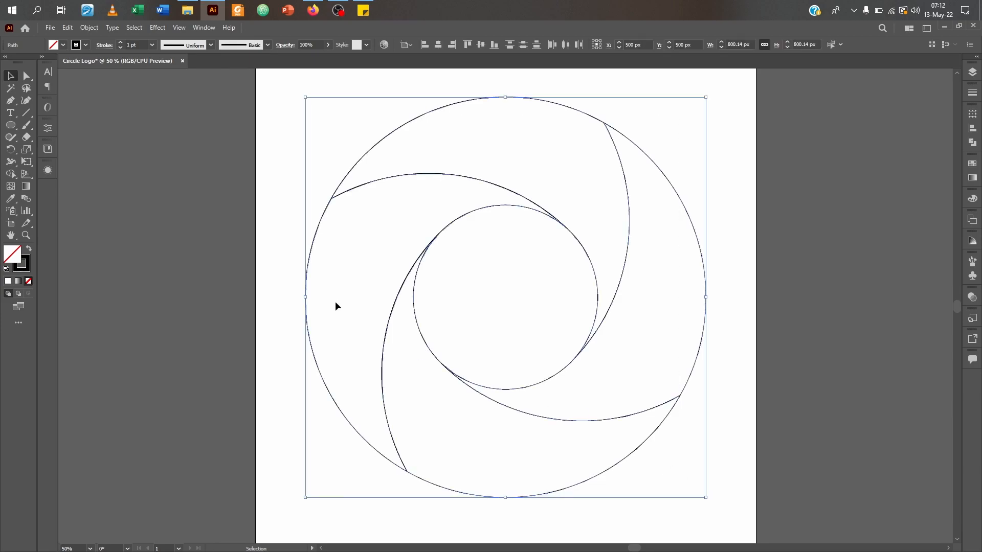
click(29, 280)
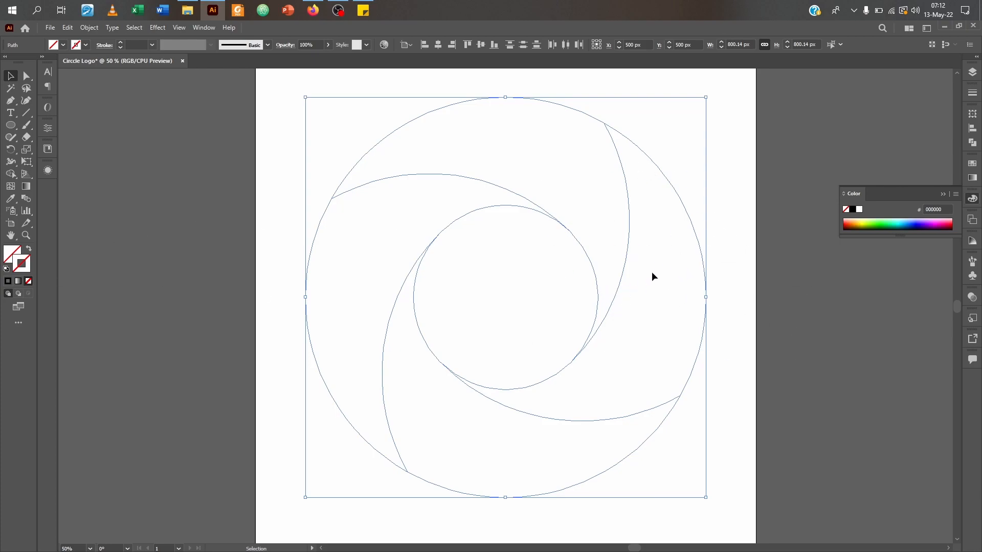
click(789, 355)
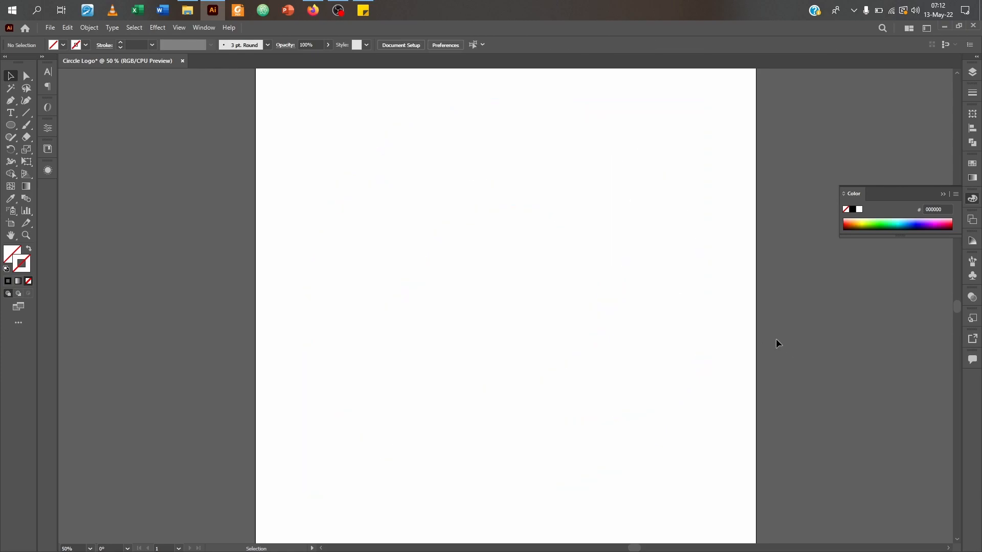
Step: Inspect the unstroked blade paths in Outline view with the layers list open, and return to Preview
key(ctrl+y)
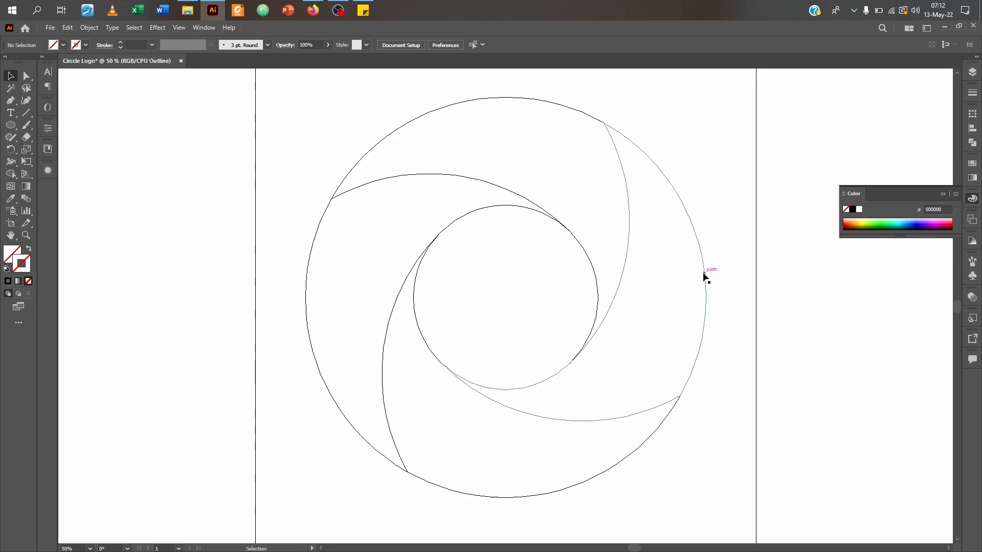
key(F7)
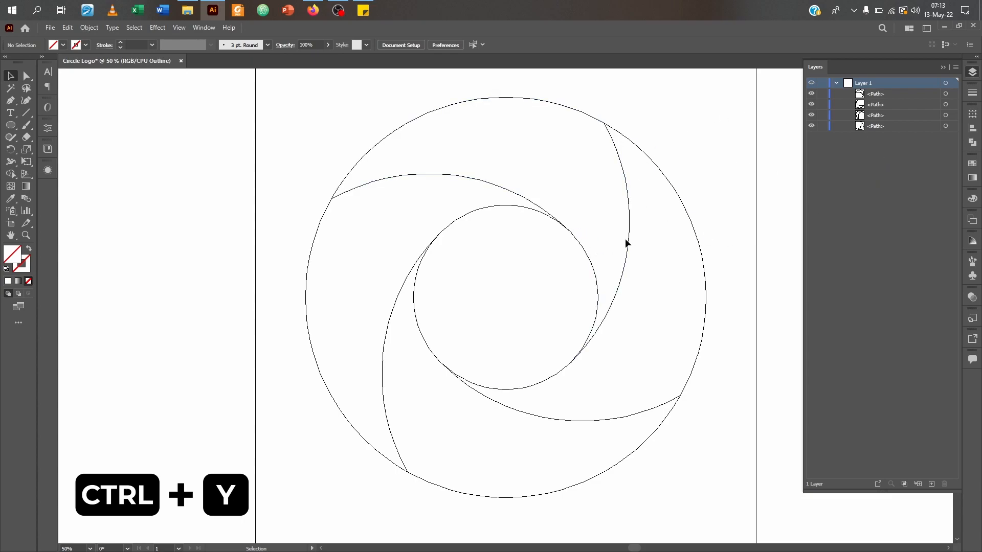
key(ctrl+y)
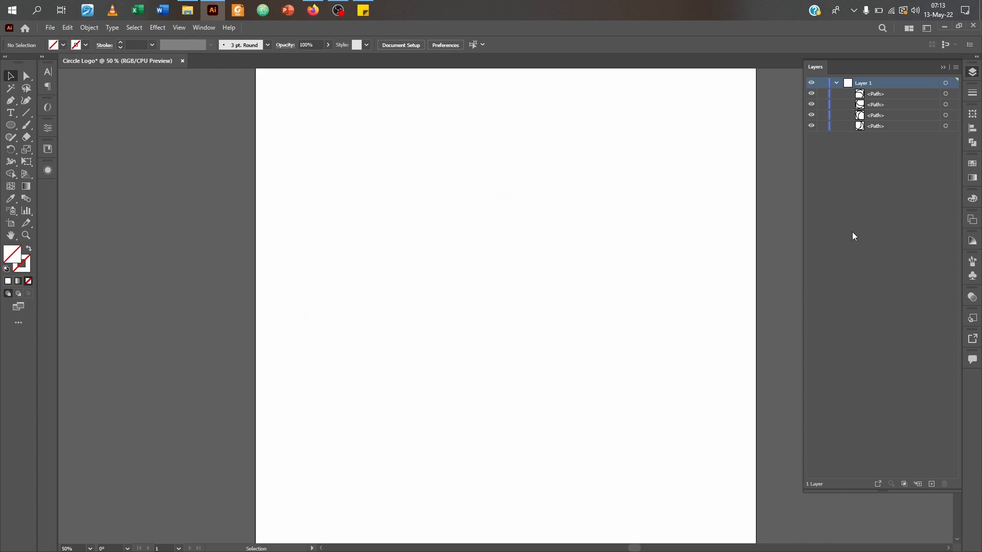
Step: In Outline view, select the right-hand blade, apply a linear gradient fill, and set its starting stop to green
key(ctrl+y)
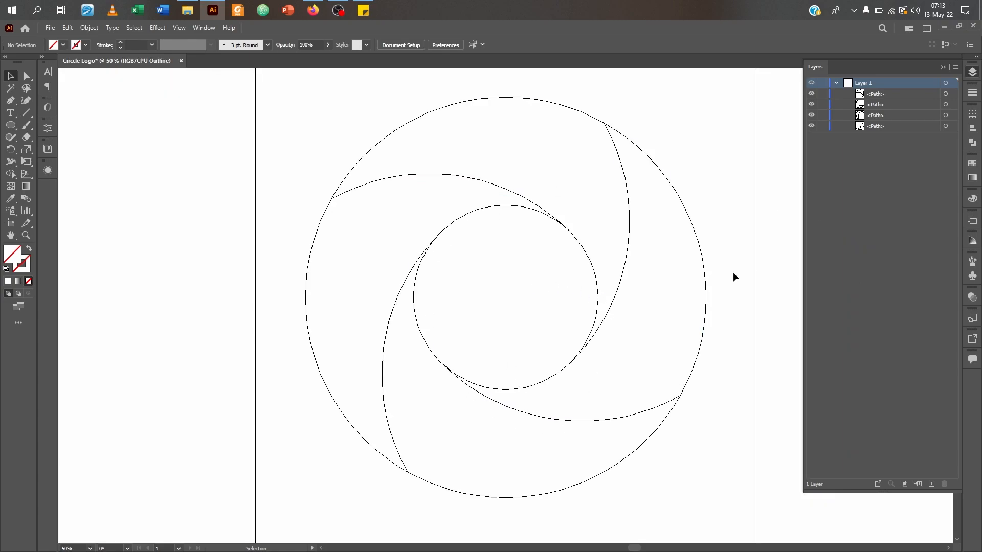
click(705, 266)
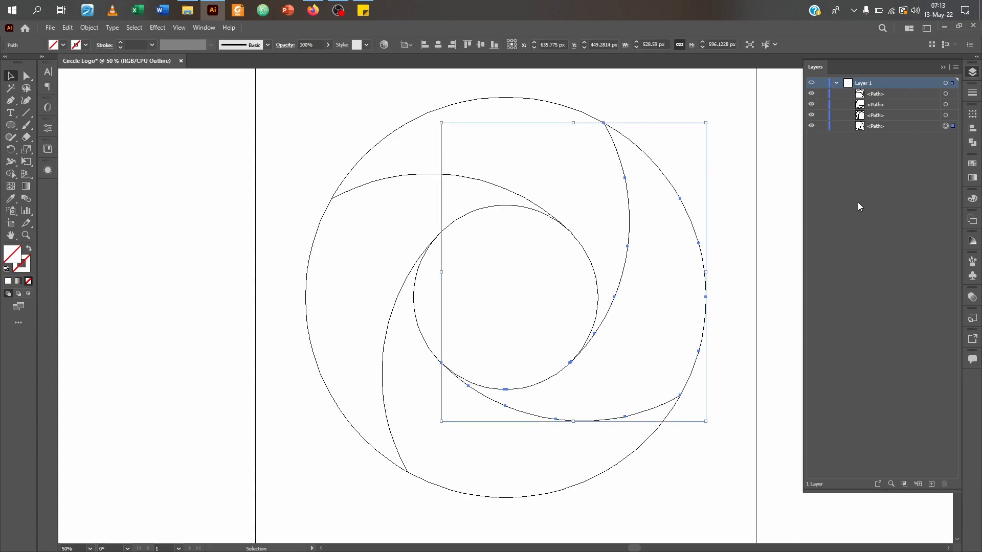
click(972, 178)
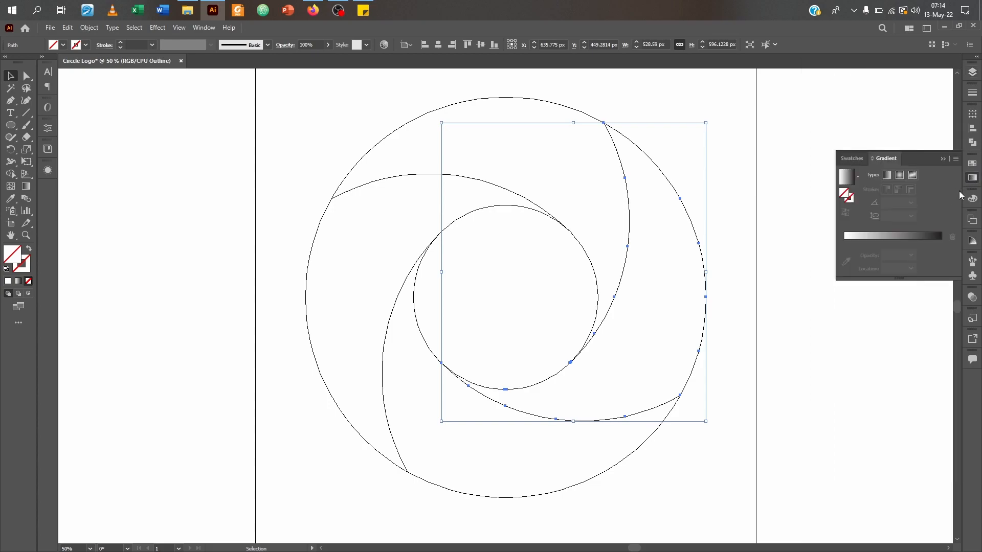
click(847, 246)
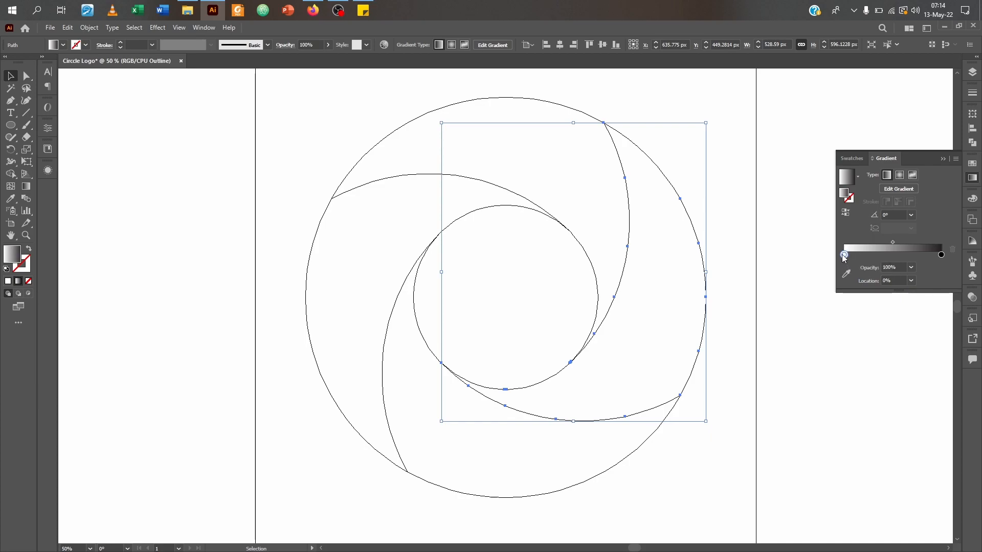
double_click(845, 255)
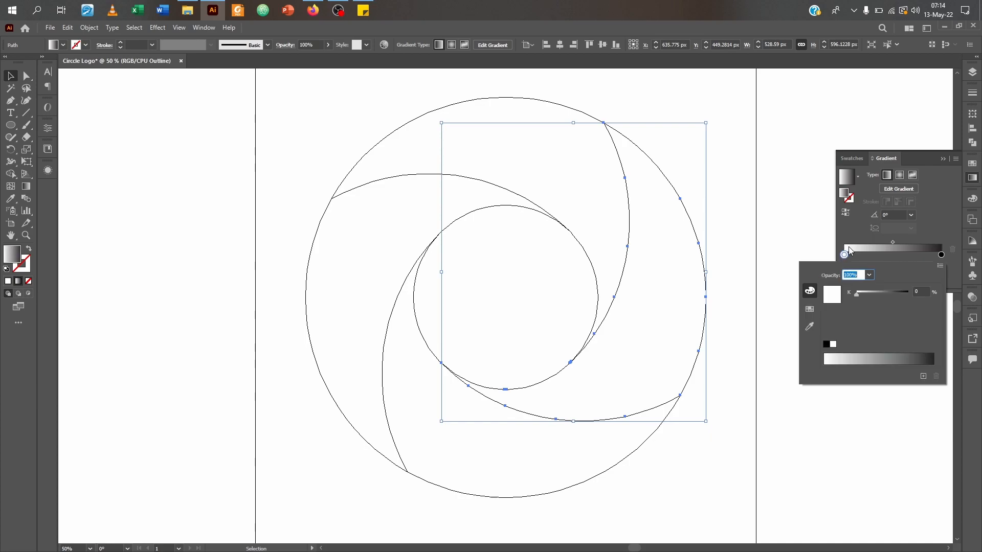
click(810, 309)
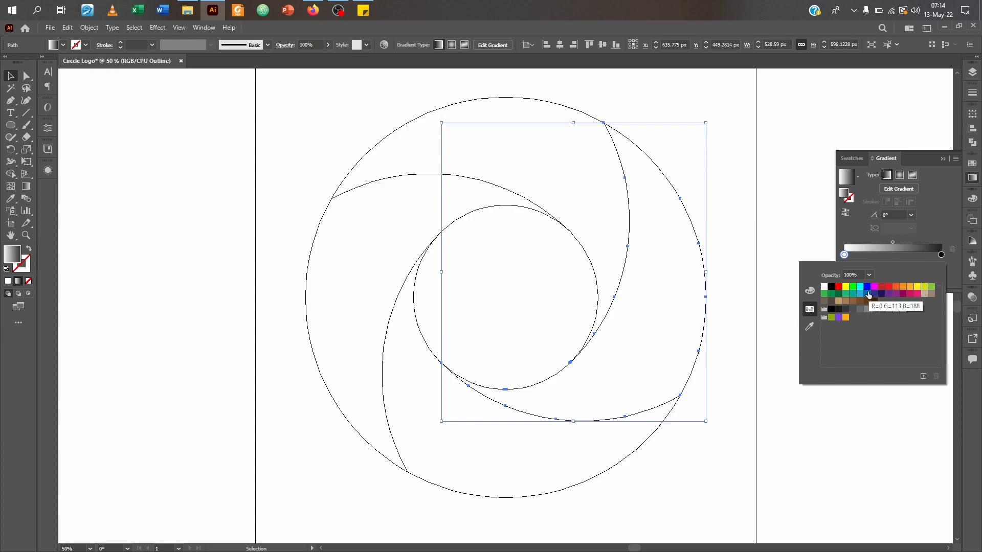
click(824, 295)
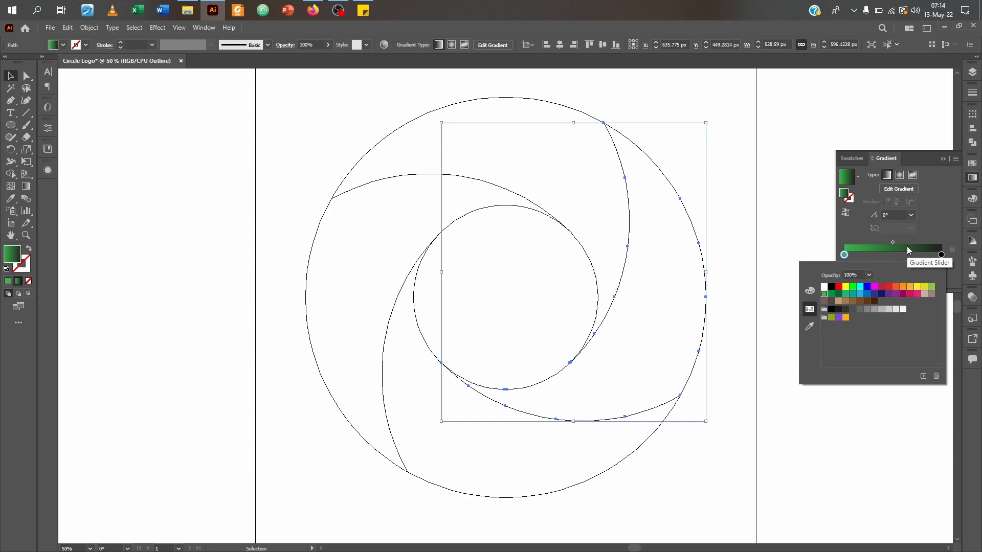
click(935, 216)
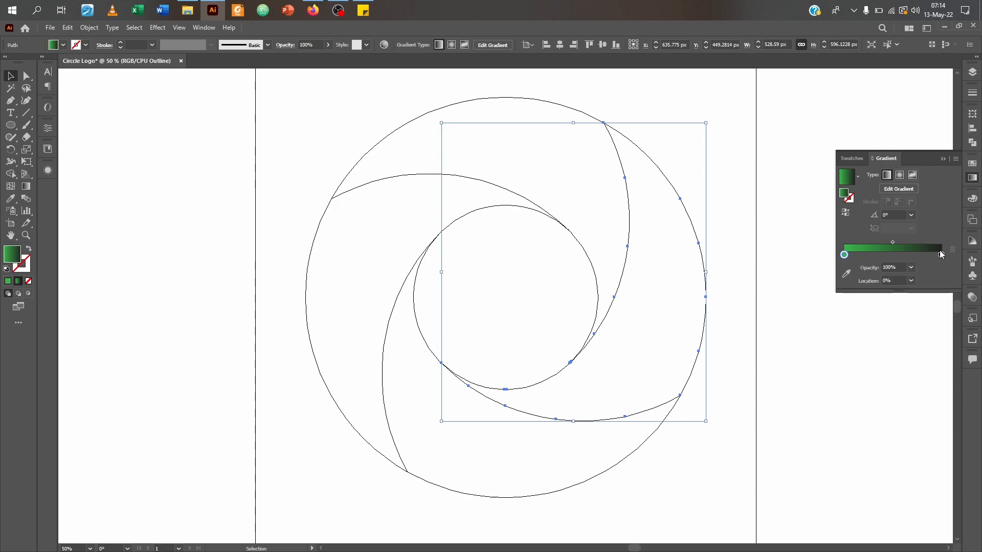
Step: Set the end stop of the right-hand blade's gradient to the dark green R=0 G=104 B=55 swatch
click(941, 255)
double_click(941, 255)
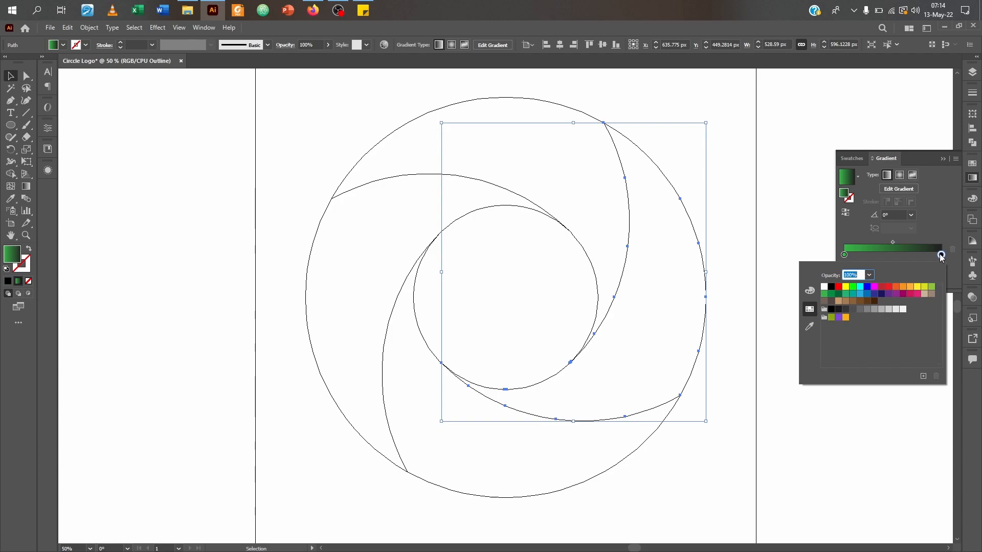
click(838, 294)
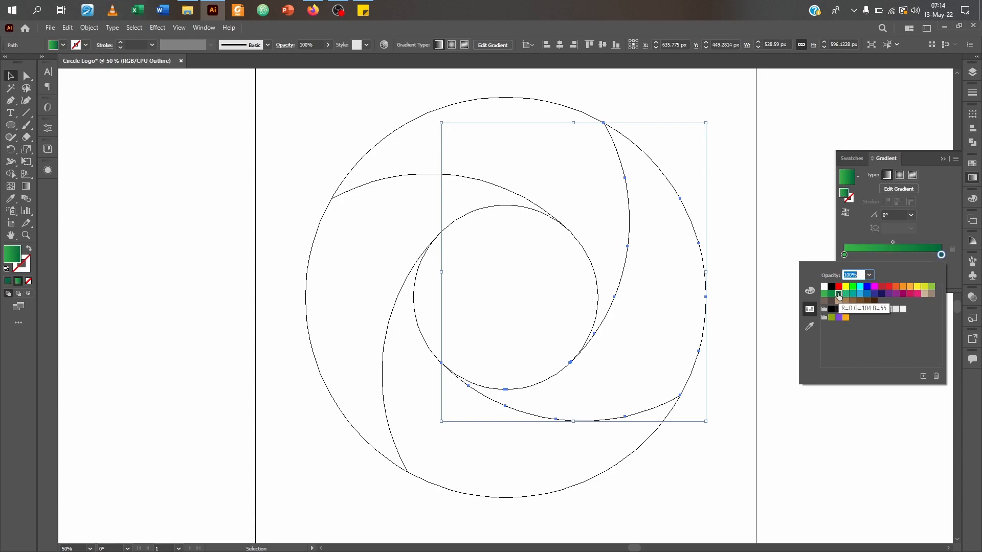
Step: Change the gradient's starting stop to the light yellow-green swatch and return to Preview
click(845, 256)
double_click(845, 255)
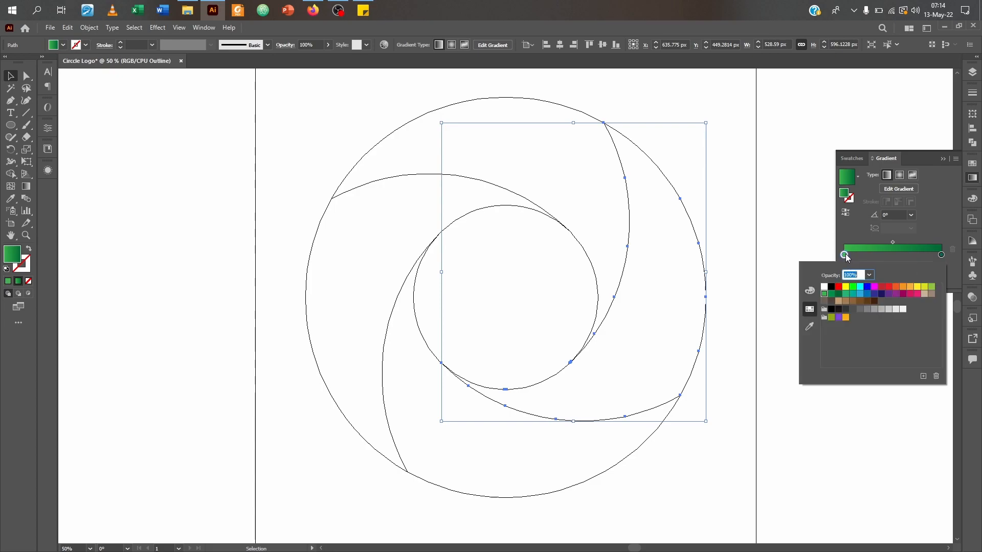
click(917, 288)
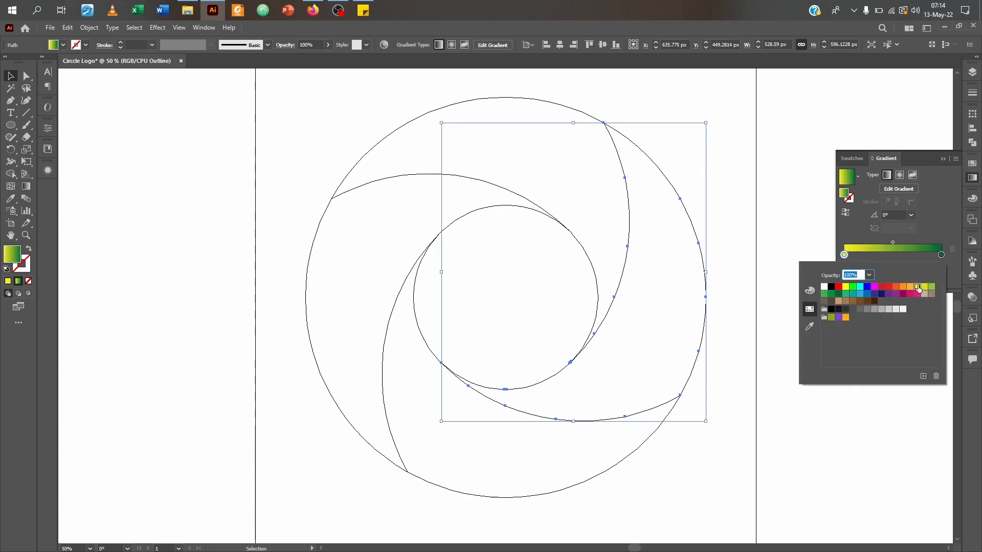
click(923, 288)
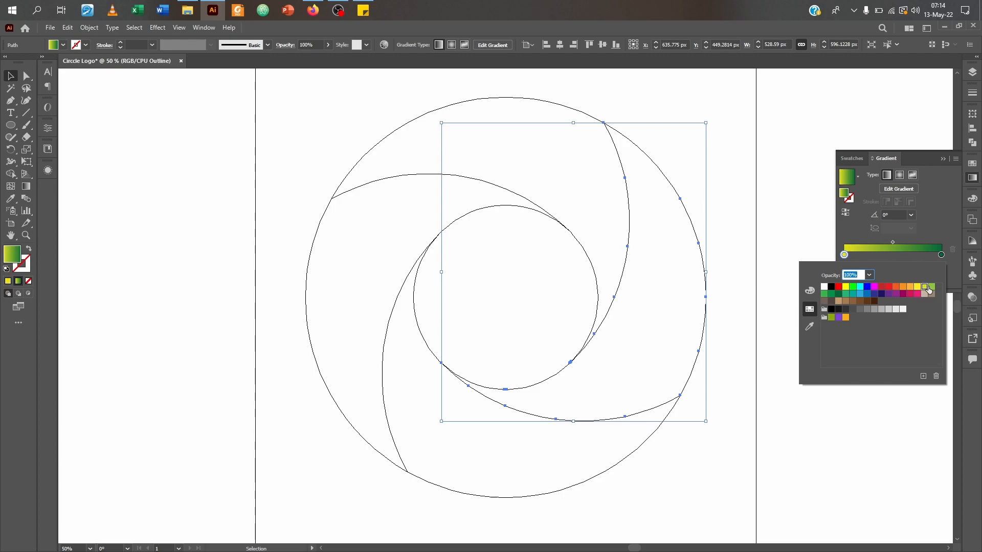
click(930, 287)
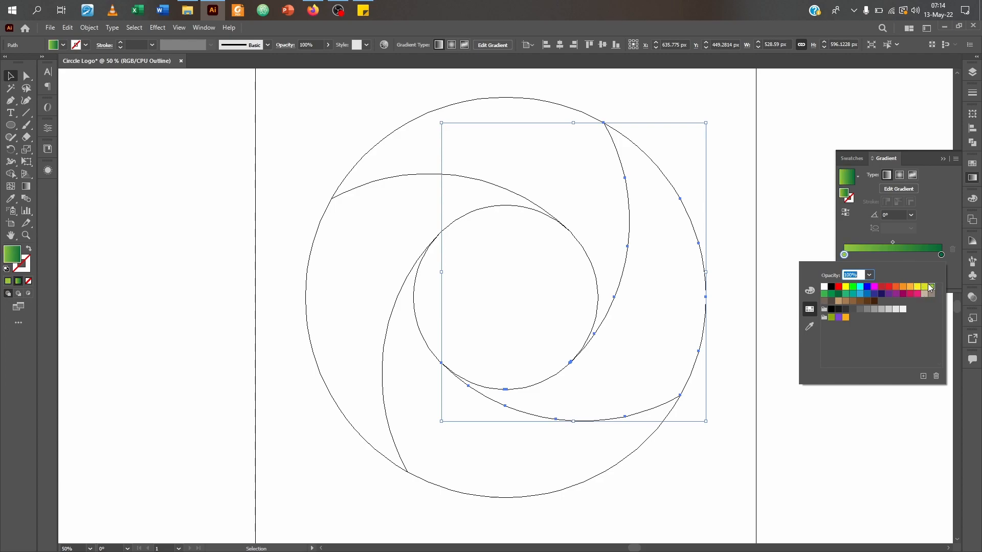
click(943, 220)
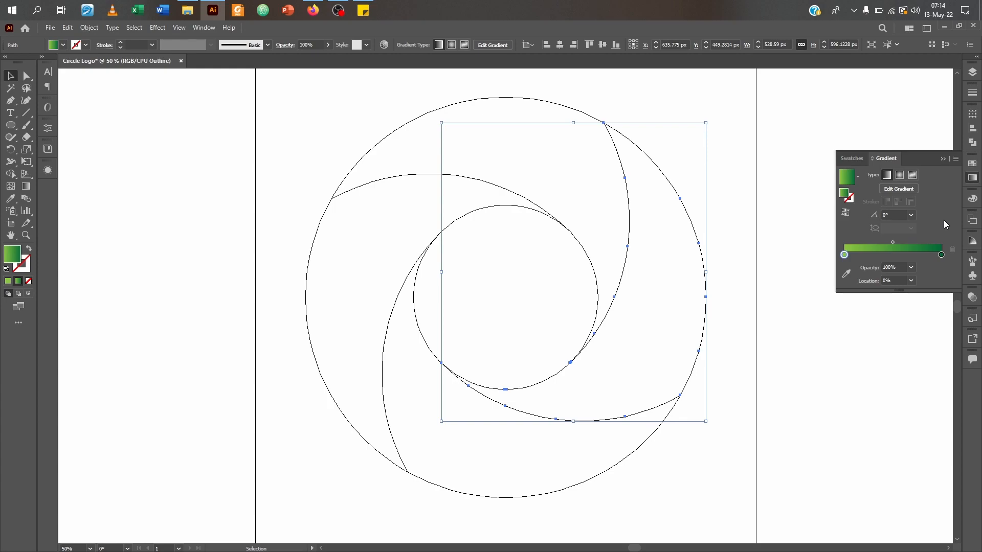
key(ctrl+y)
key(ctrl+y)
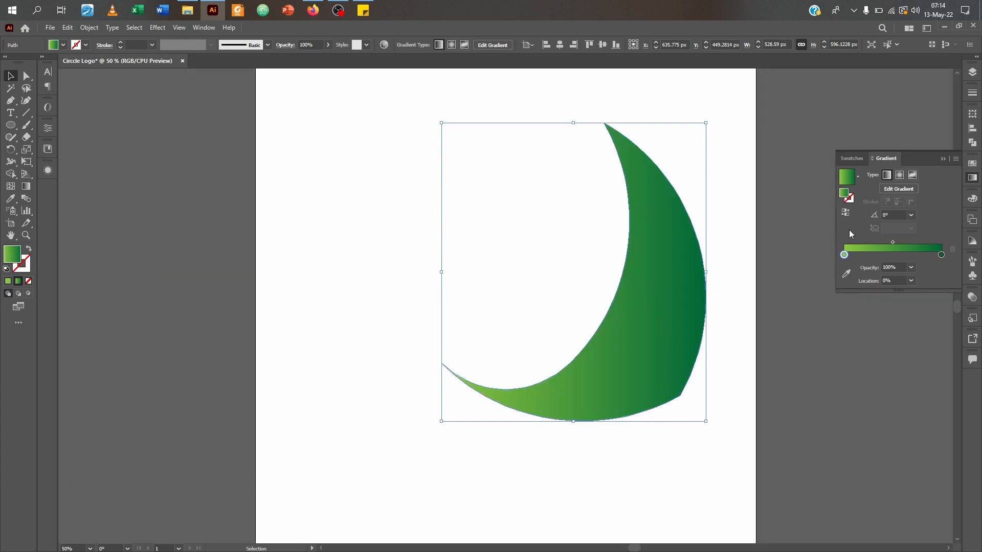
Step: Select the three unfilled blades, copy the green gradient from the right-hand blade with the Eyedropper, and deselect them
click(972, 72)
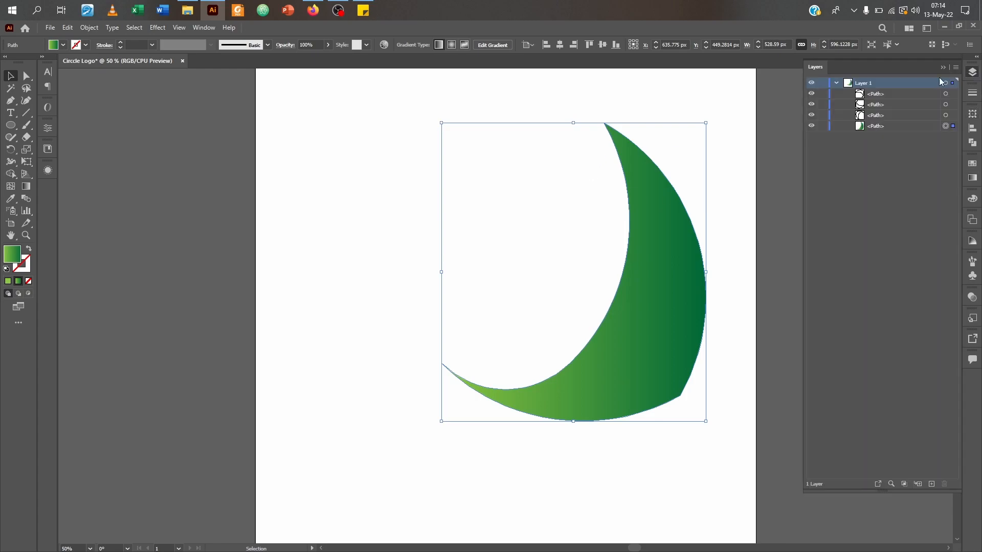
click(946, 115)
shift+click(946, 104)
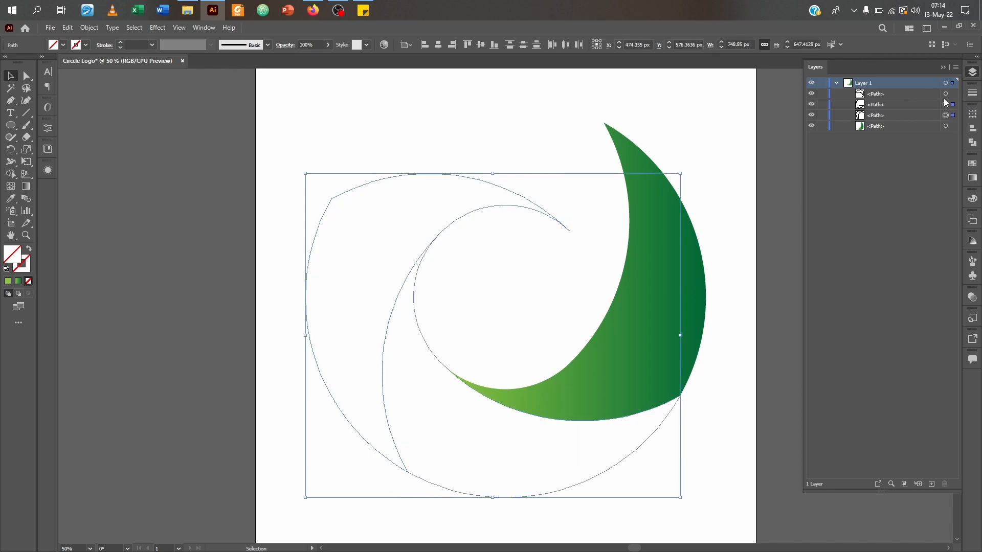
shift+click(945, 93)
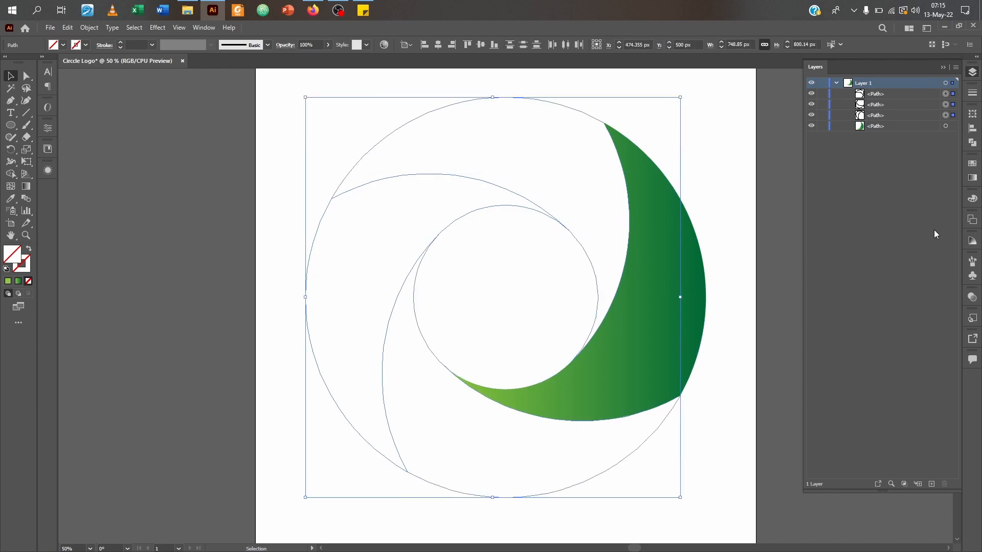
click(10, 200)
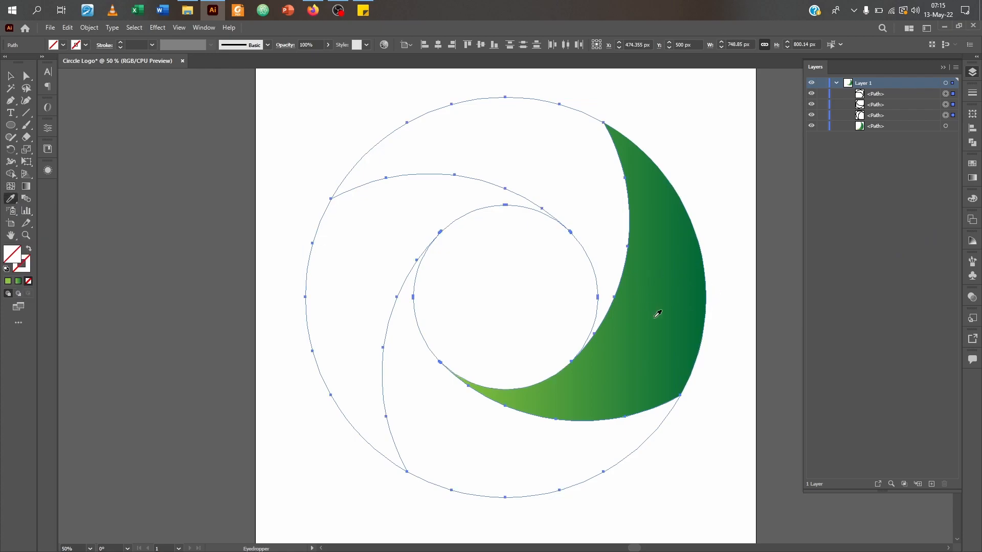
click(658, 313)
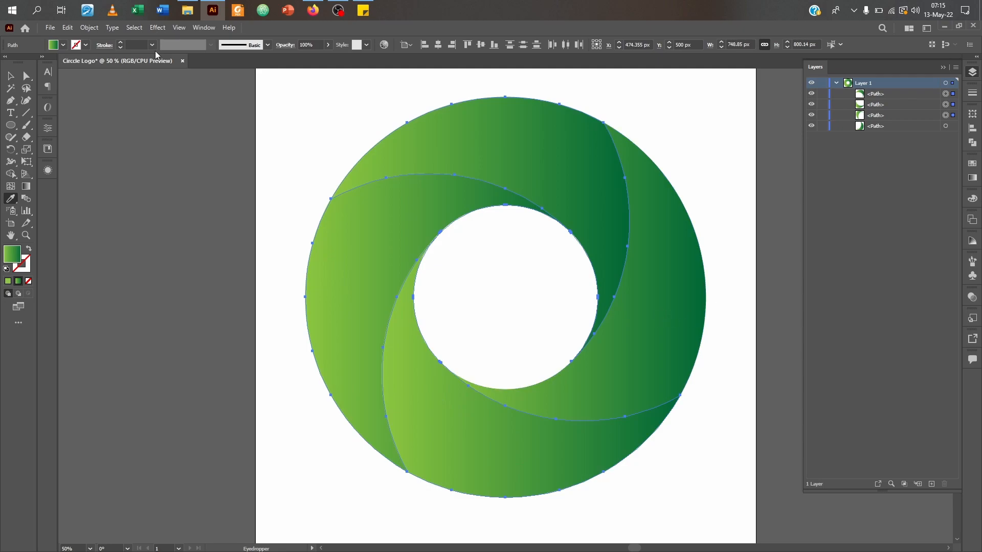
key(v)
click(194, 159)
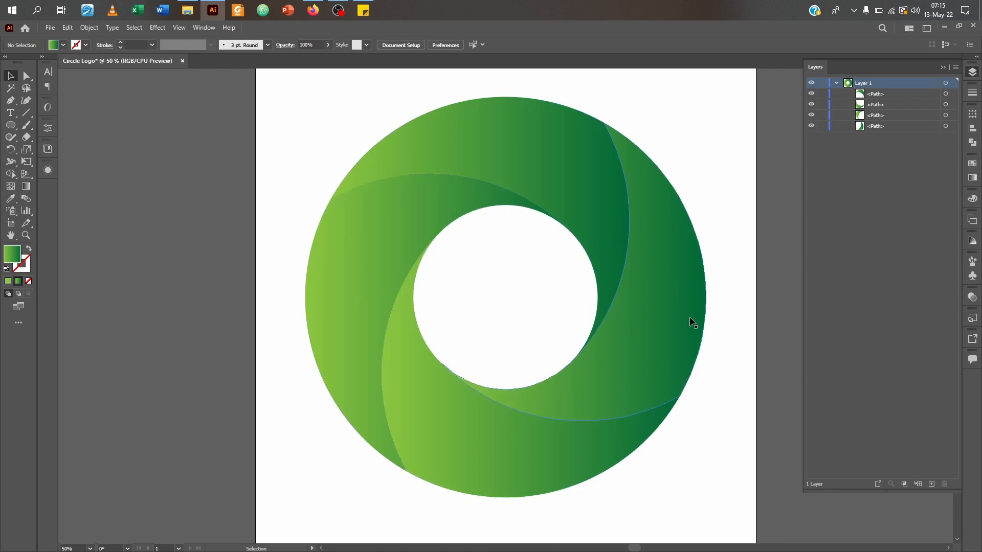
Step: Close the layers list, select the whole swirl, scale it down proportionally about its centre to about 602 px, and deselect it
click(664, 302)
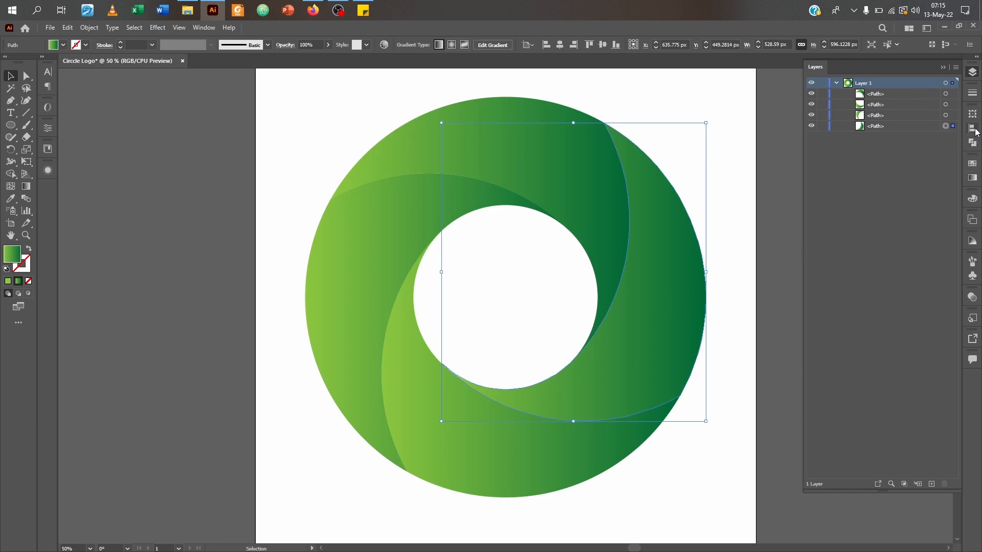
click(943, 67)
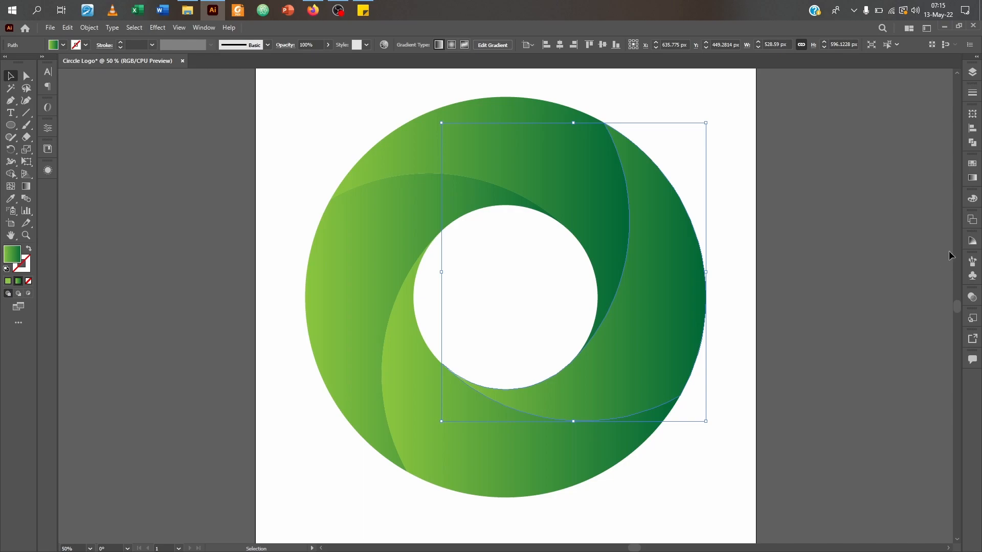
drag(958, 308, 955, 310)
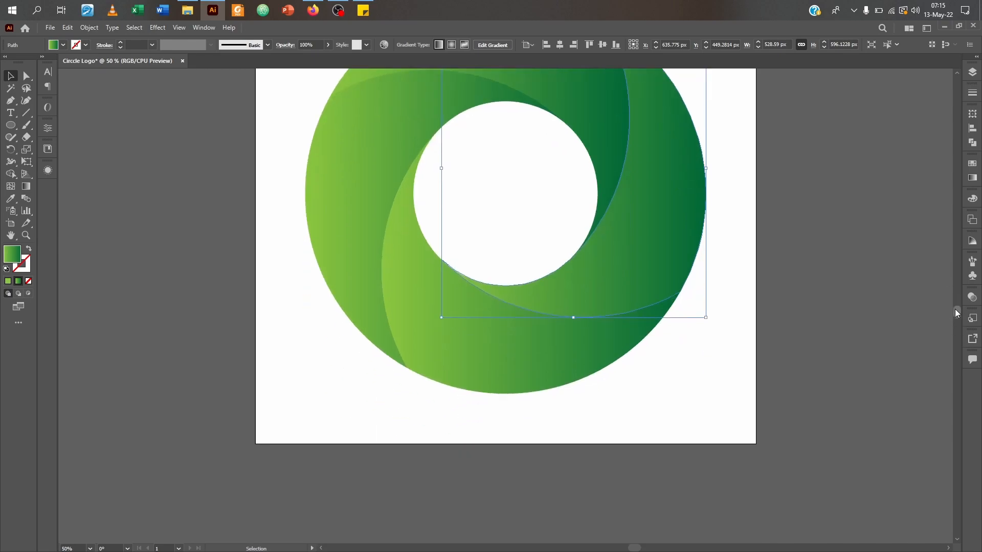
click(395, 479)
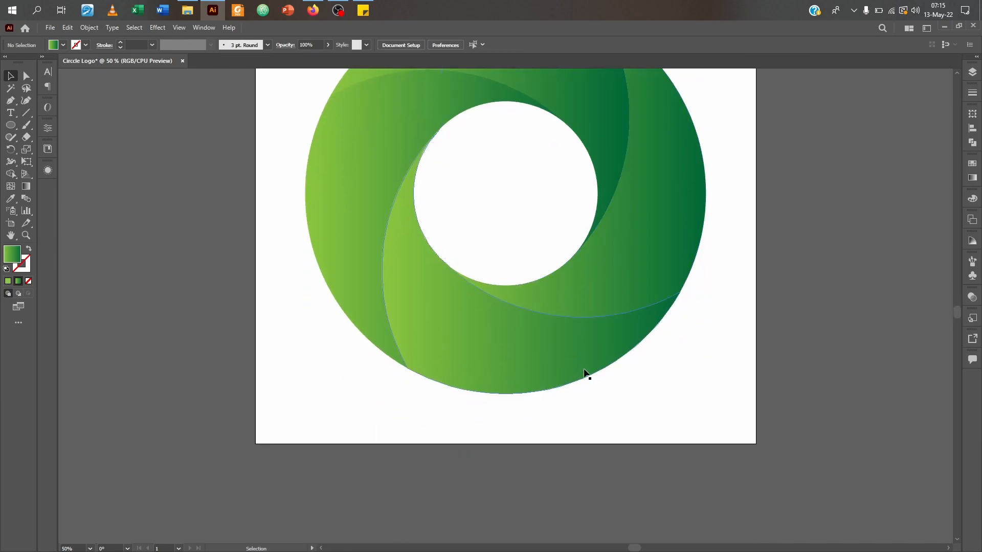
drag(715, 409, 270, 145)
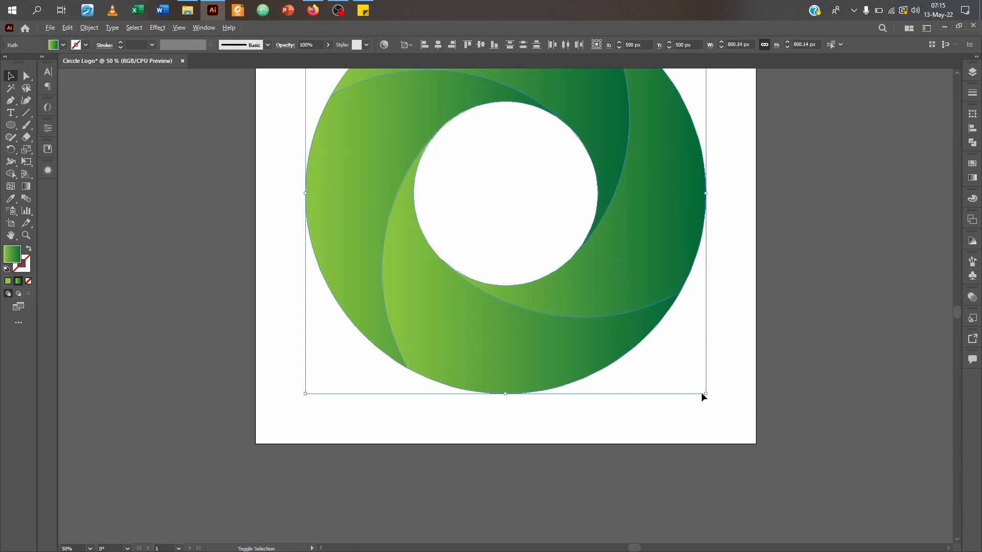
drag(705, 393, 667, 344)
click(706, 422)
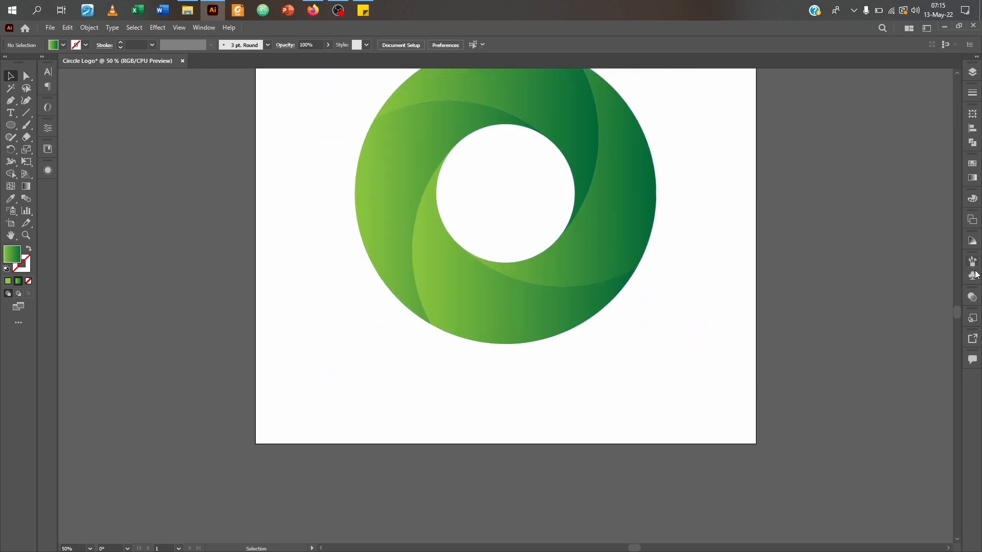
Step: Select the whole swirl and move it straight up to near the artboard's upper edge, at about Y 338 px
scroll(954, 310, up, 5)
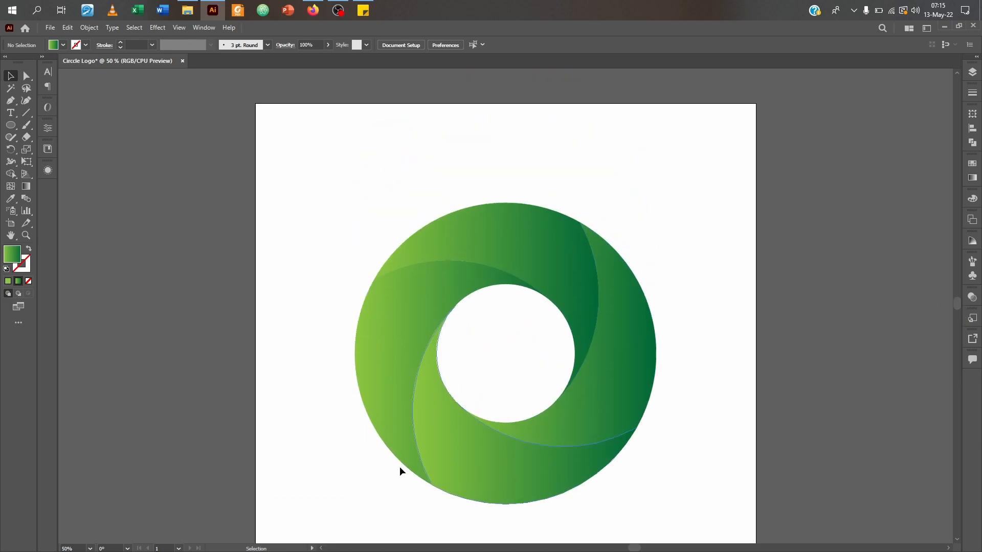
drag(607, 522, 329, 260)
drag(498, 253, 494, 176)
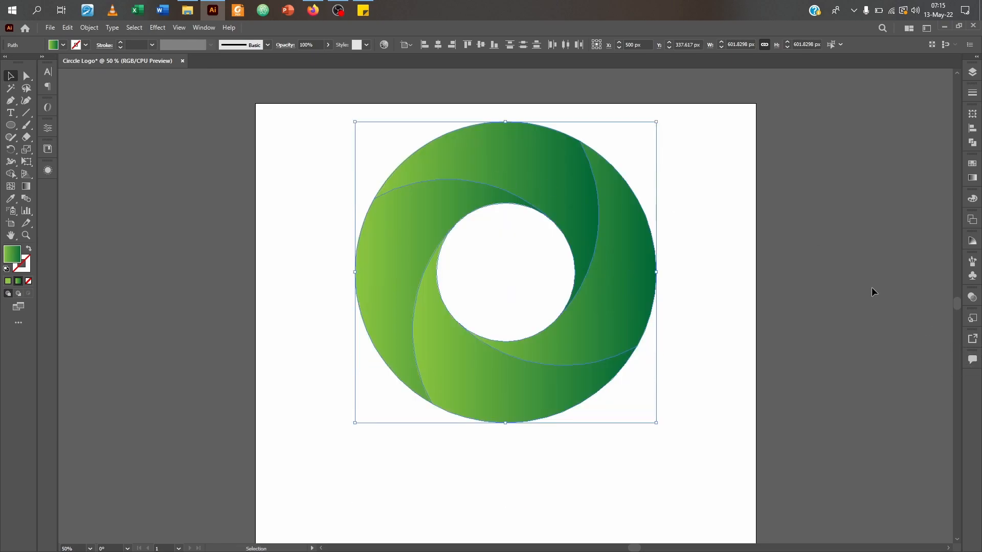
Step: Add the point text "Circle Logo" in the empty area below the swirl
drag(961, 306, 955, 315)
click(10, 113)
click(413, 329)
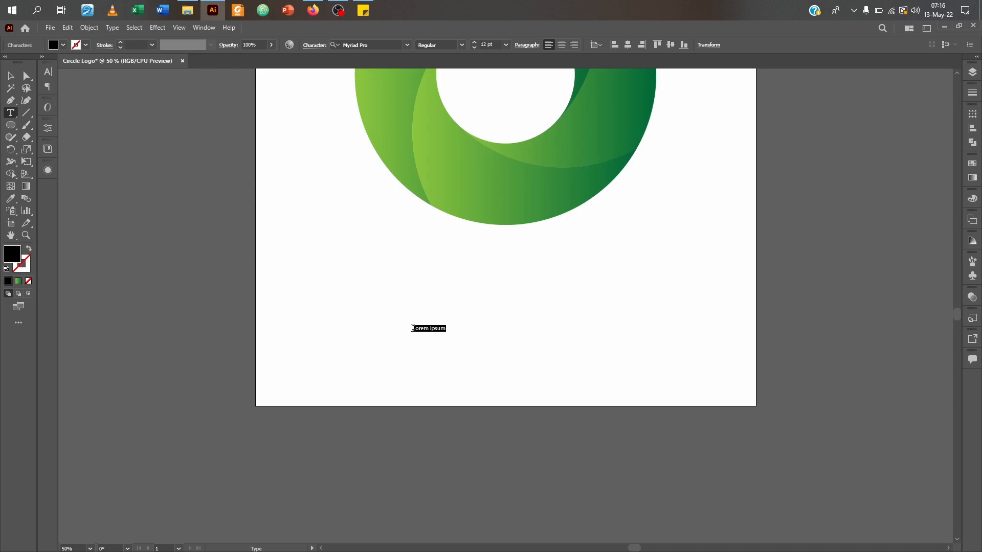
key(BackSpace)
key(Escape)
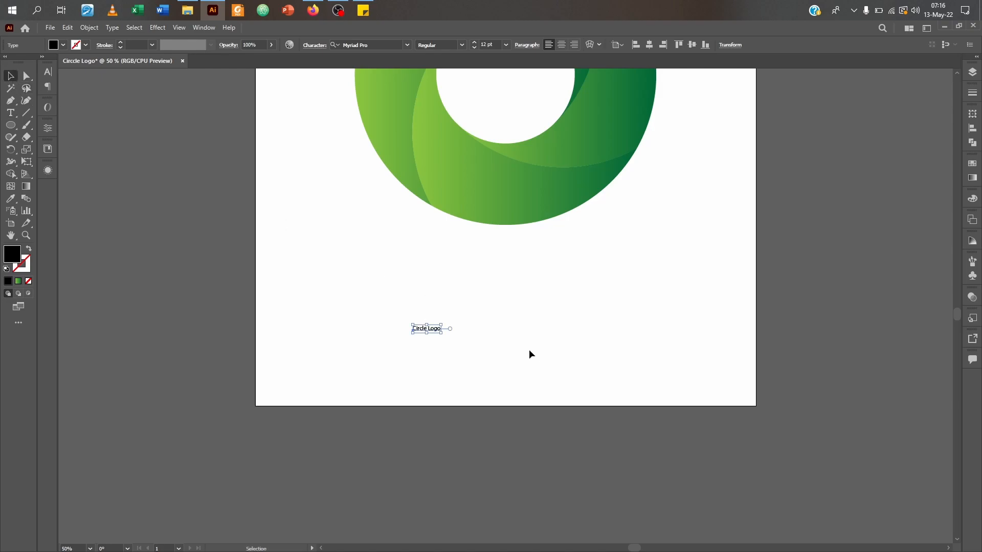
Step: Enlarge the "Circle Logo" text proportionally to about 126 pt and centre it horizontally on the artboard
drag(440, 324, 731, 238)
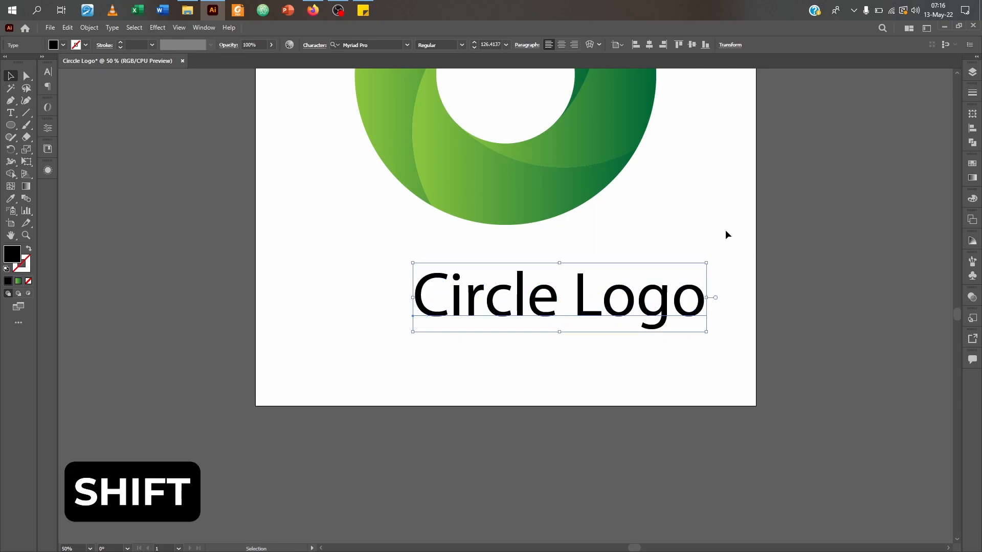
click(649, 45)
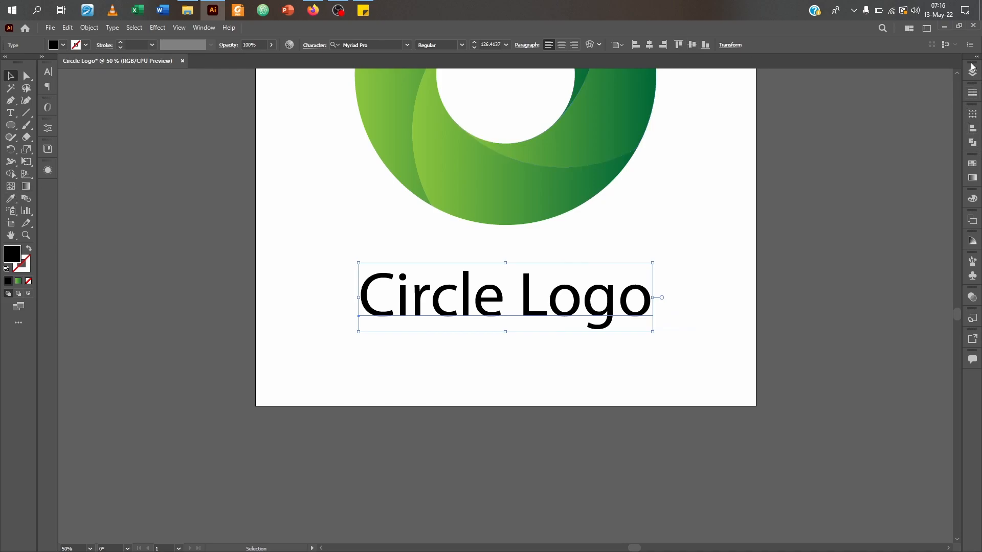
Step: Fill the "Circle Logo" text with the dark green swatch, set it in All Caps, and deselect it
click(972, 178)
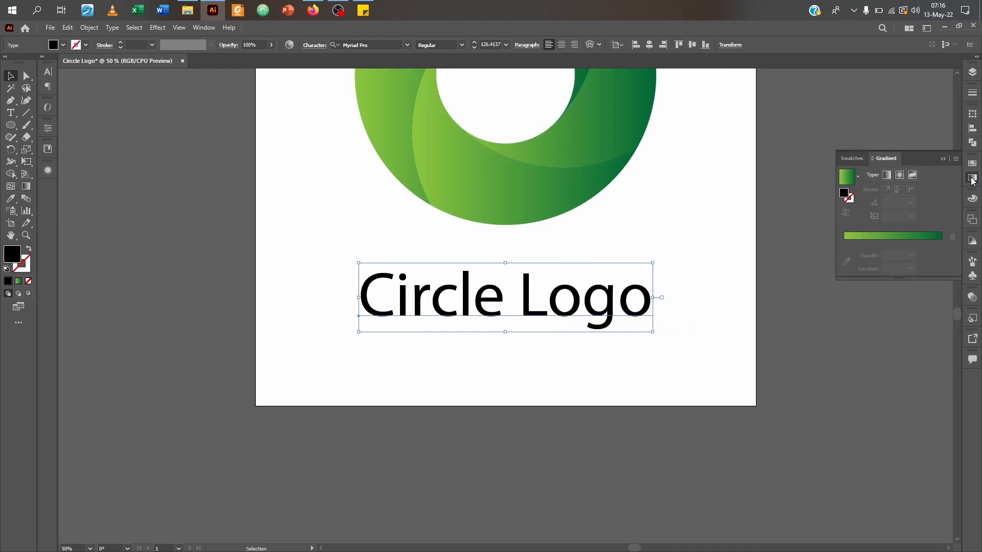
click(972, 163)
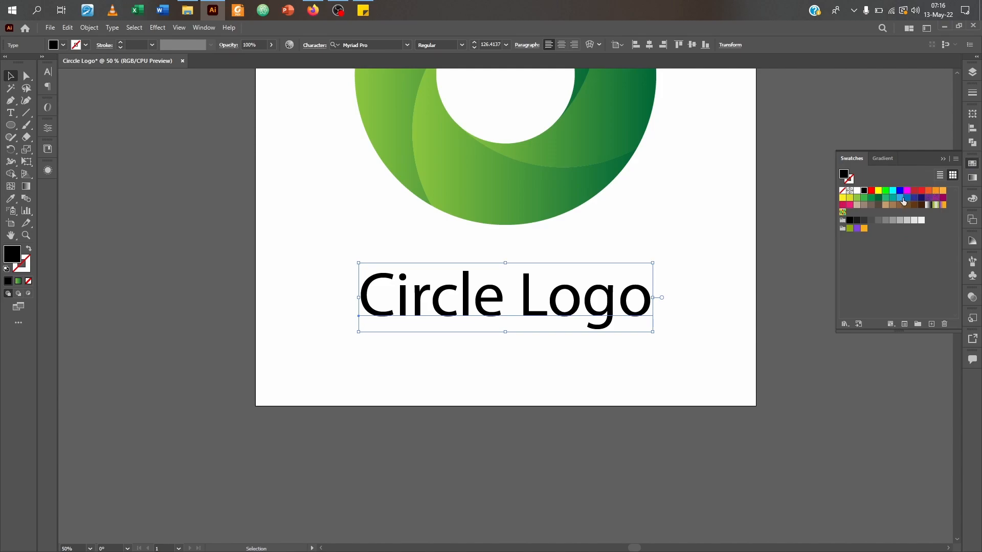
click(879, 198)
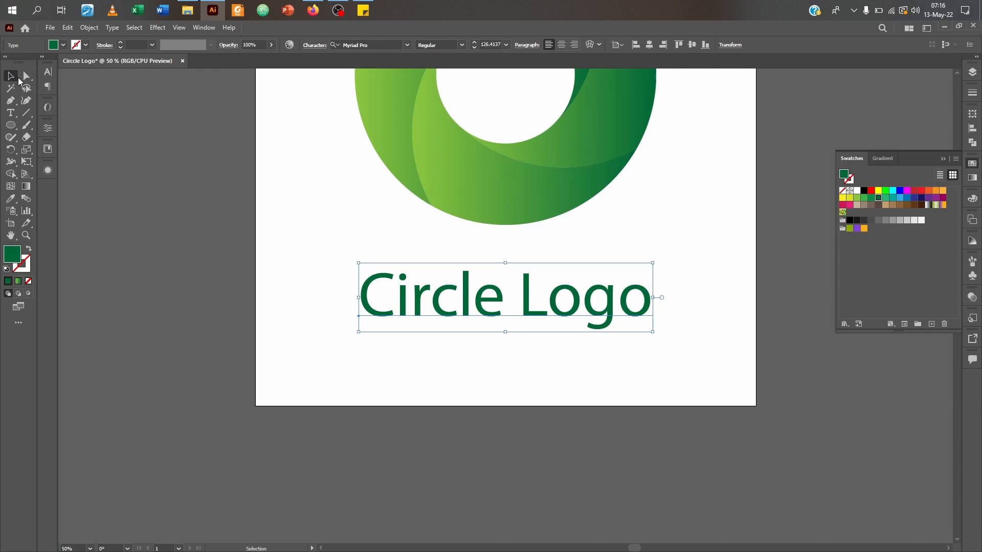
click(46, 72)
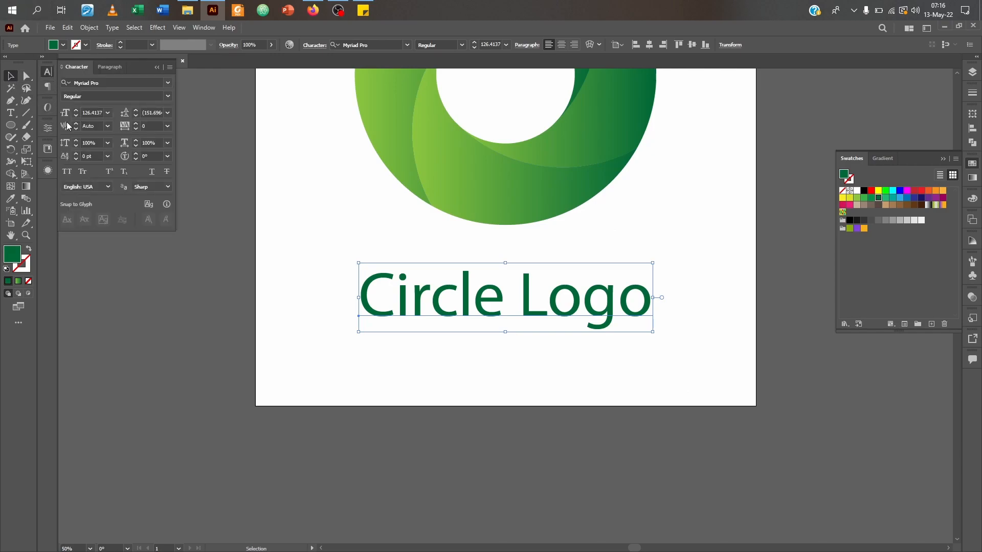
click(67, 172)
click(226, 335)
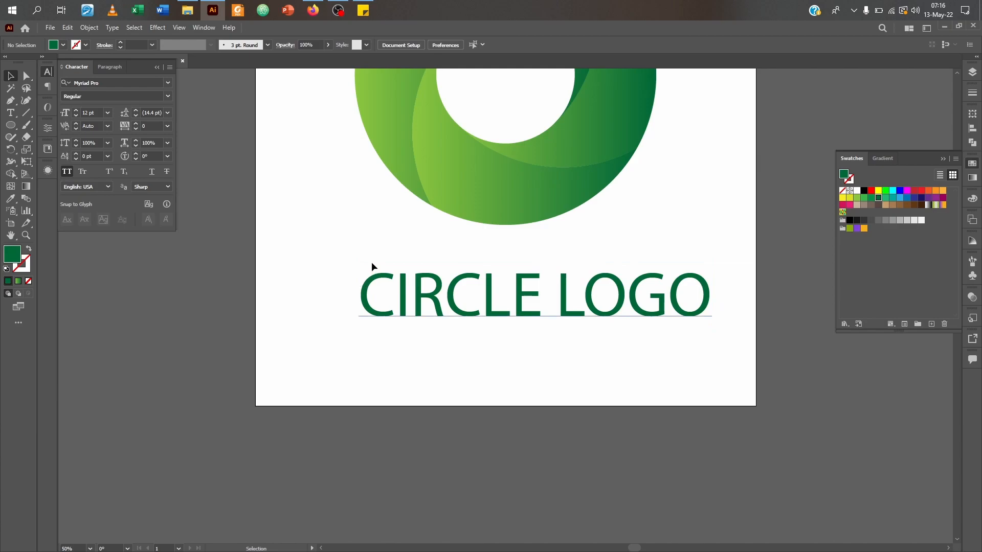